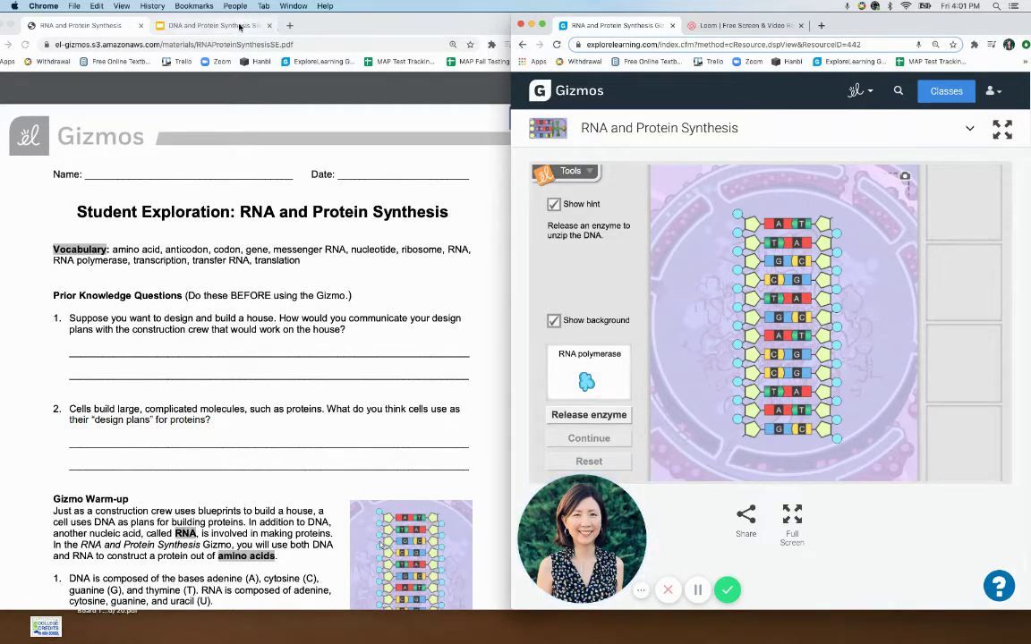
Open the DNA and Protein Synthesis Slideshow and view the diagram-labelling slide and the transcription and translation review slide.
left_click(240, 27)
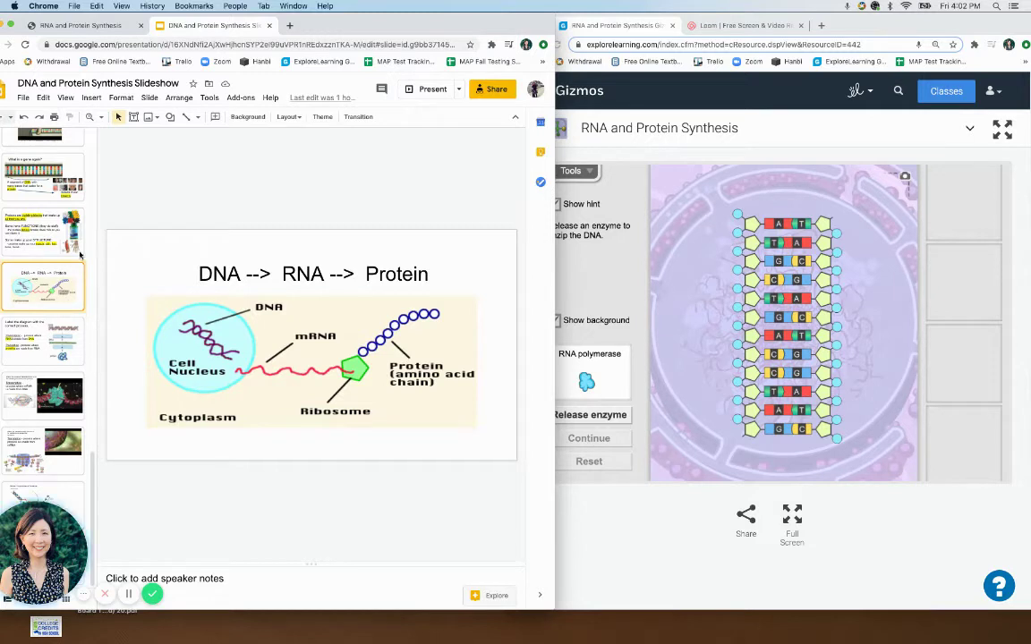
left_click(61, 332)
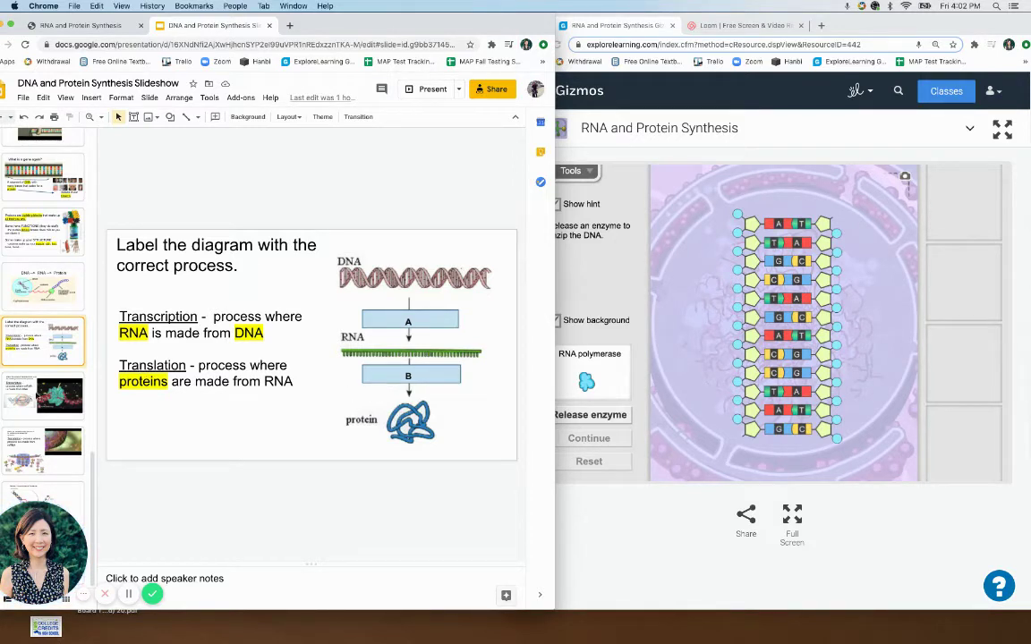
left_click(55, 498)
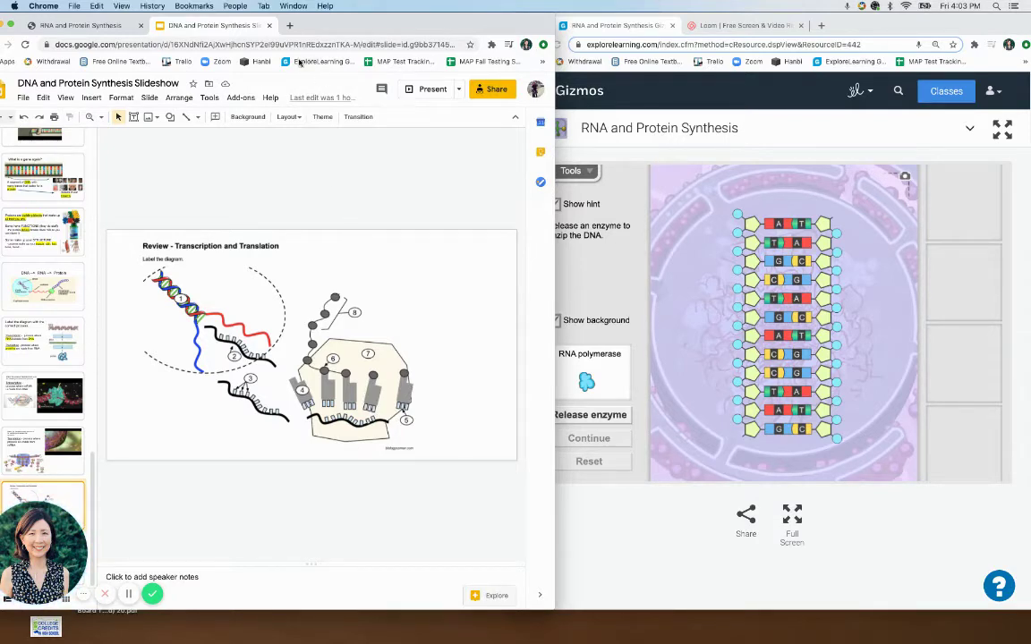
Return to the worksheet, follow Gizmo Warm-up questions 1 and 2, and release the RNA polymerase enzyme in the simulation.
left_click(102, 28)
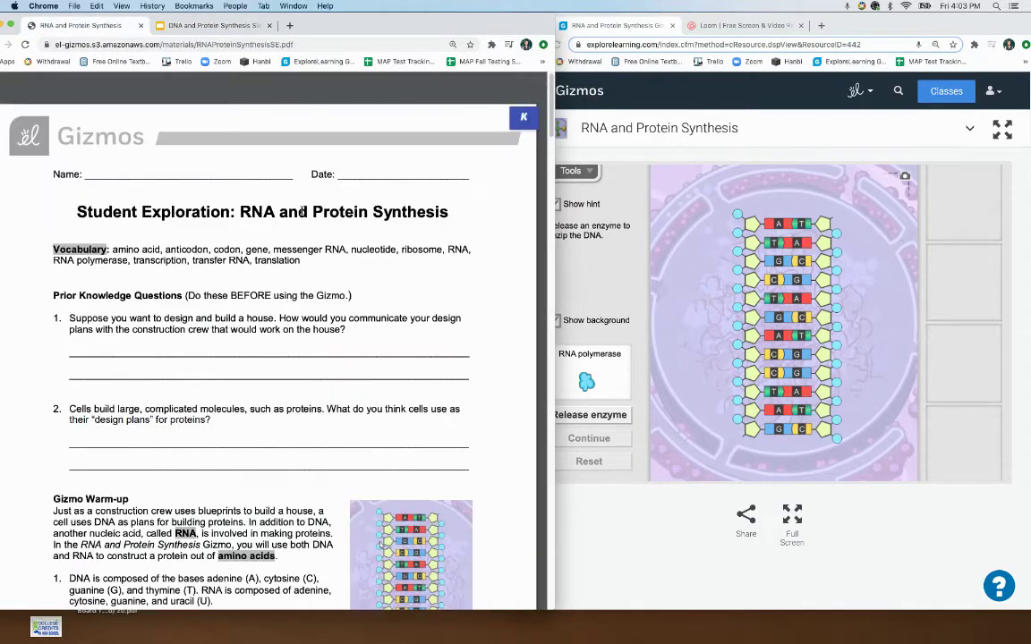
scroll(301, 297, "down", 3)
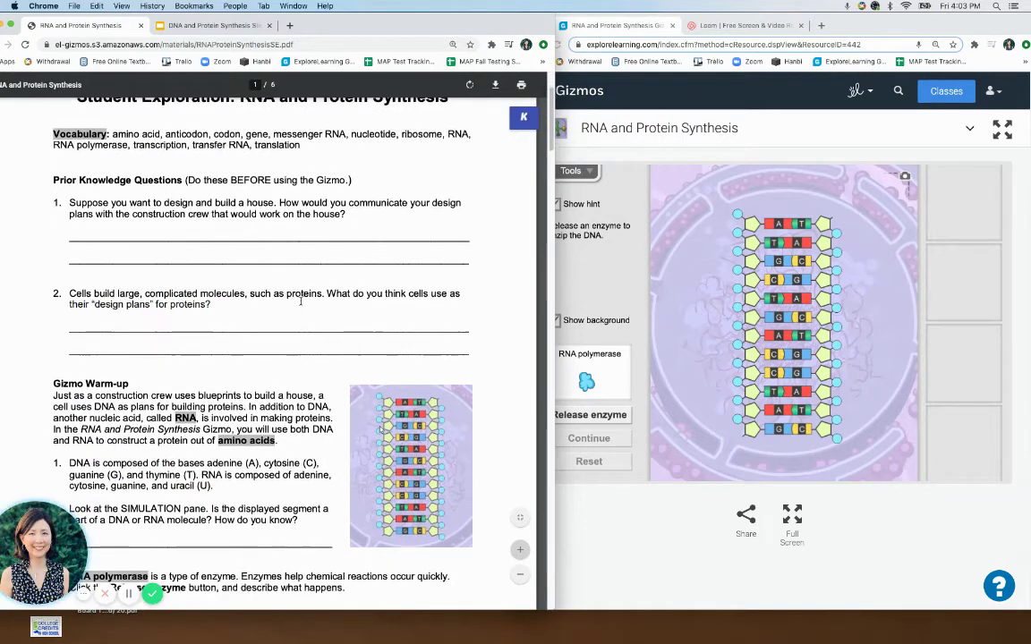
scroll(301, 302, "down", 2)
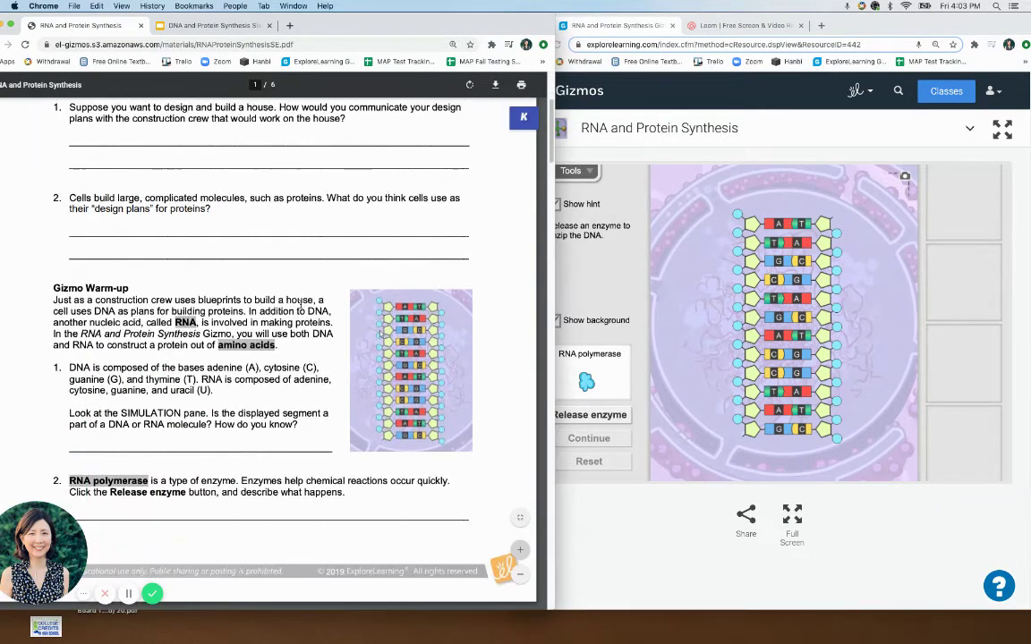
scroll(301, 303, "down", 3)
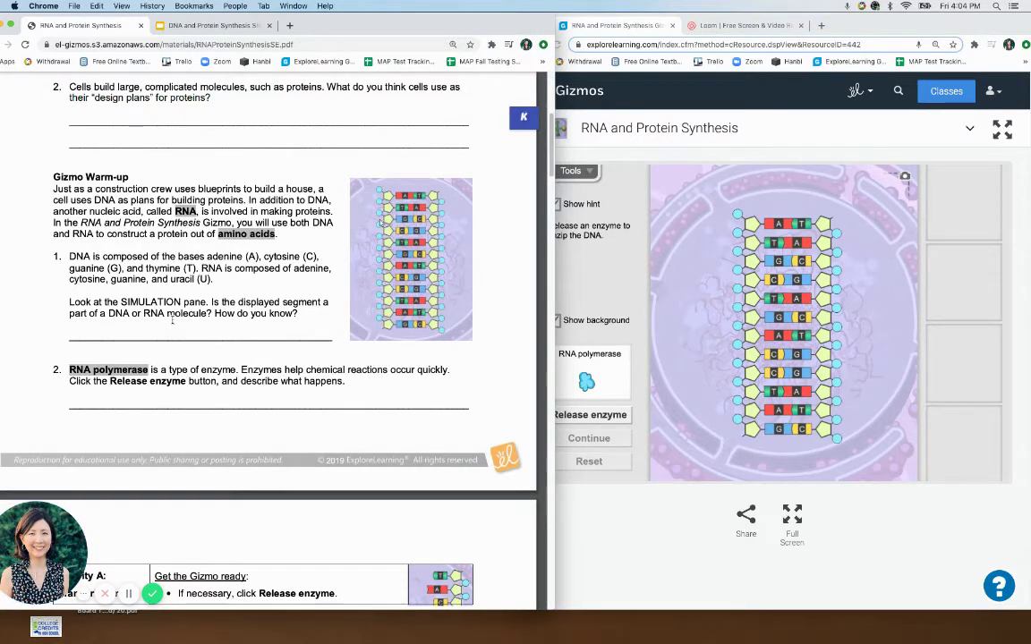
scroll(230, 314, "down", 3)
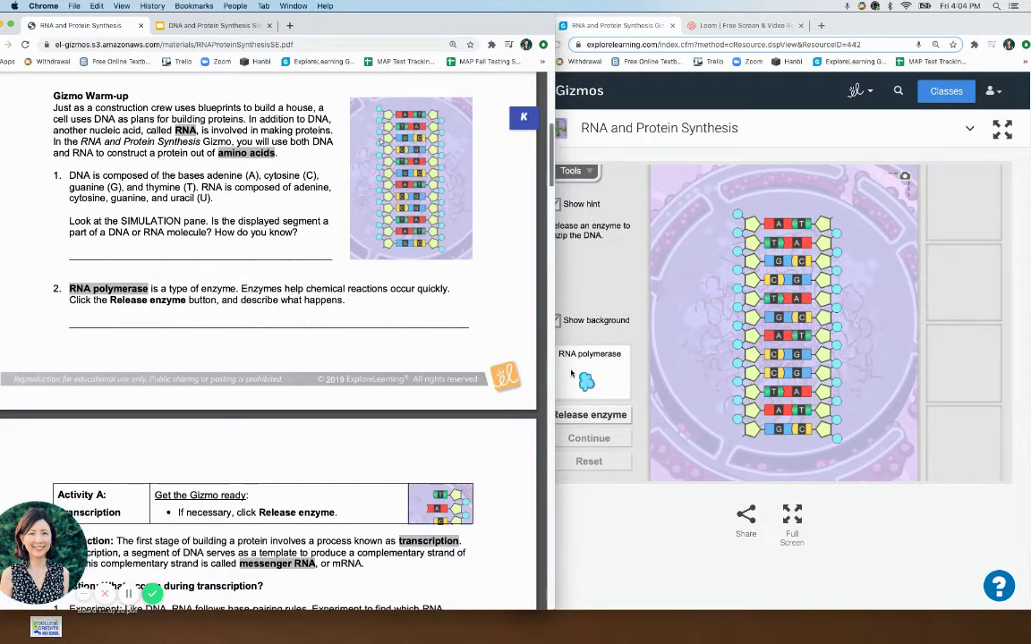
left_click(616, 497)
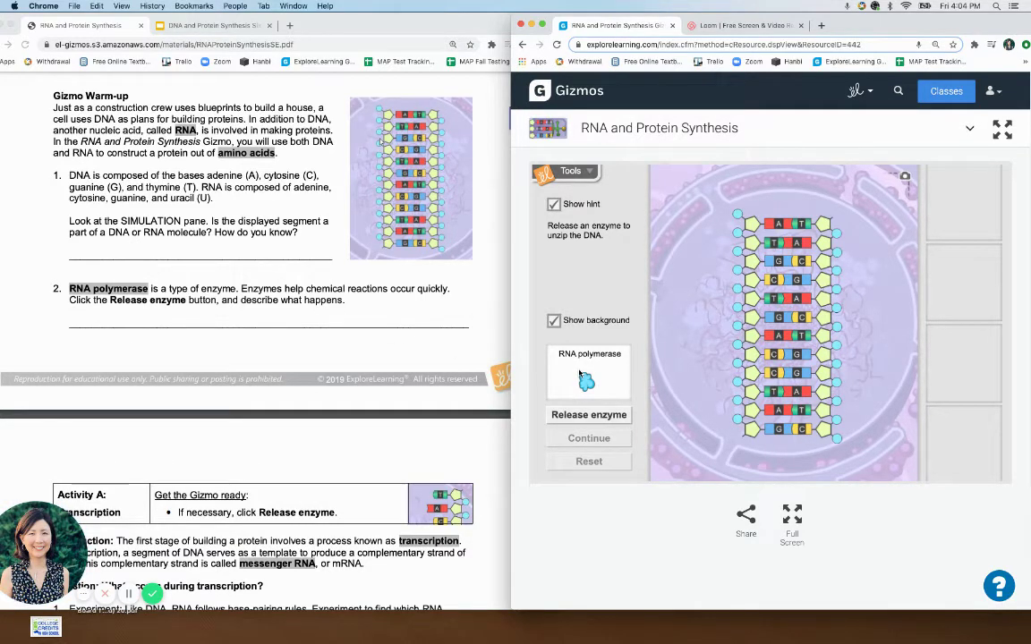
left_click(596, 416)
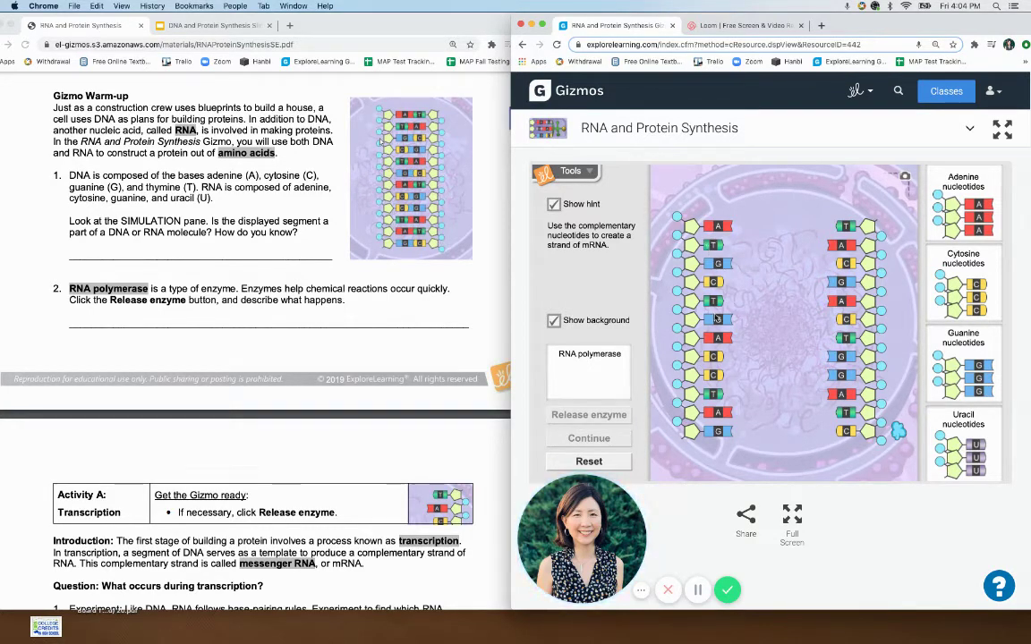
Following Activity A, pair an adenine nucleotide with the top thymine and a cytosine with the uppermost guanine on the template DNA strand.
scroll(382, 343, "down", 8)
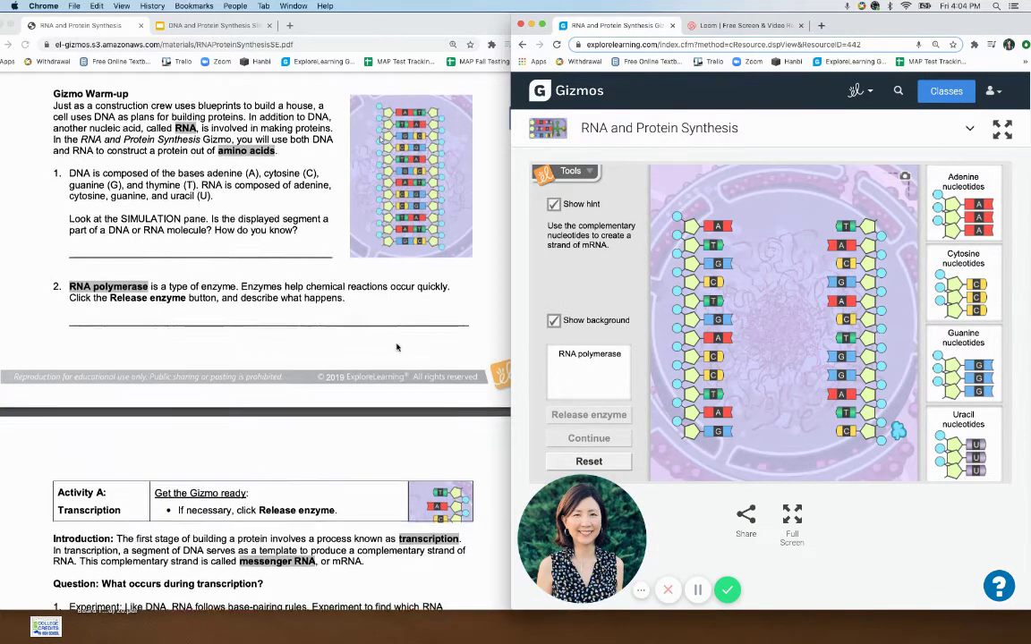
scroll(382, 342, "down", 1)
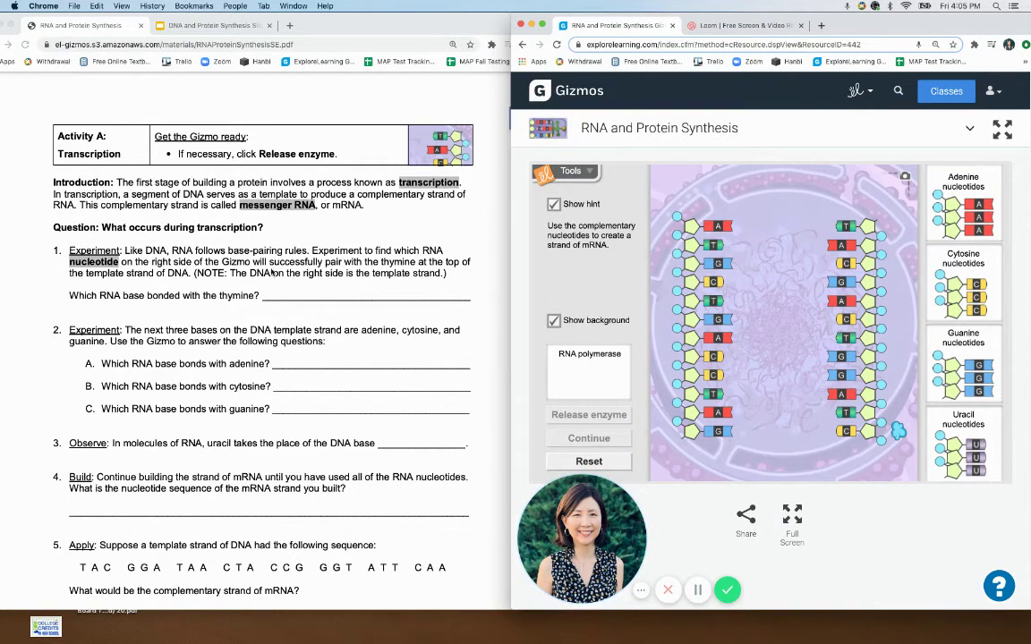
scroll(332, 300, "down", 1)
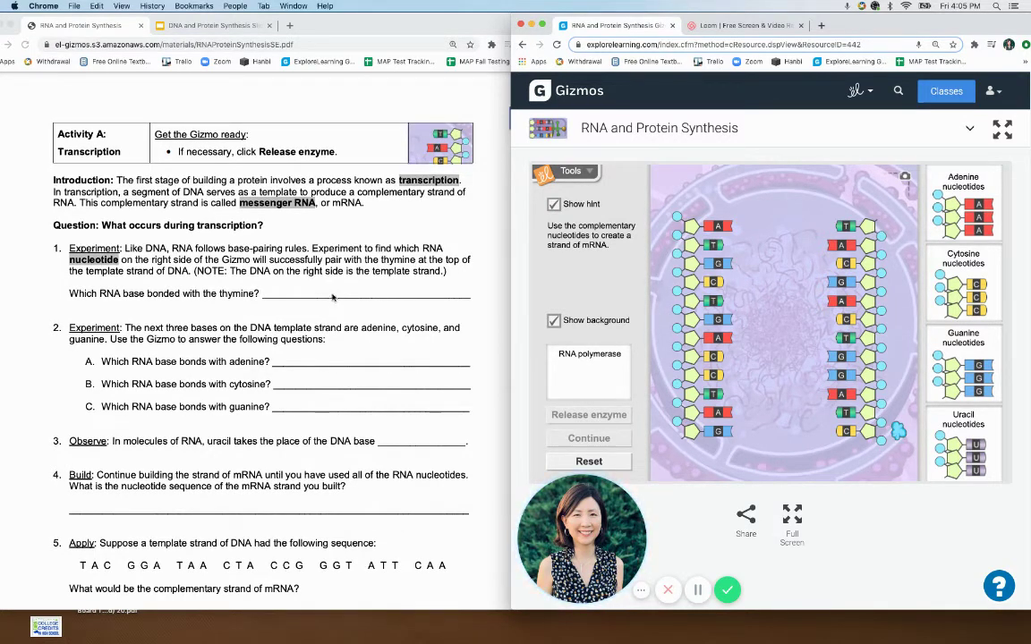
scroll(334, 299, "down", 1)
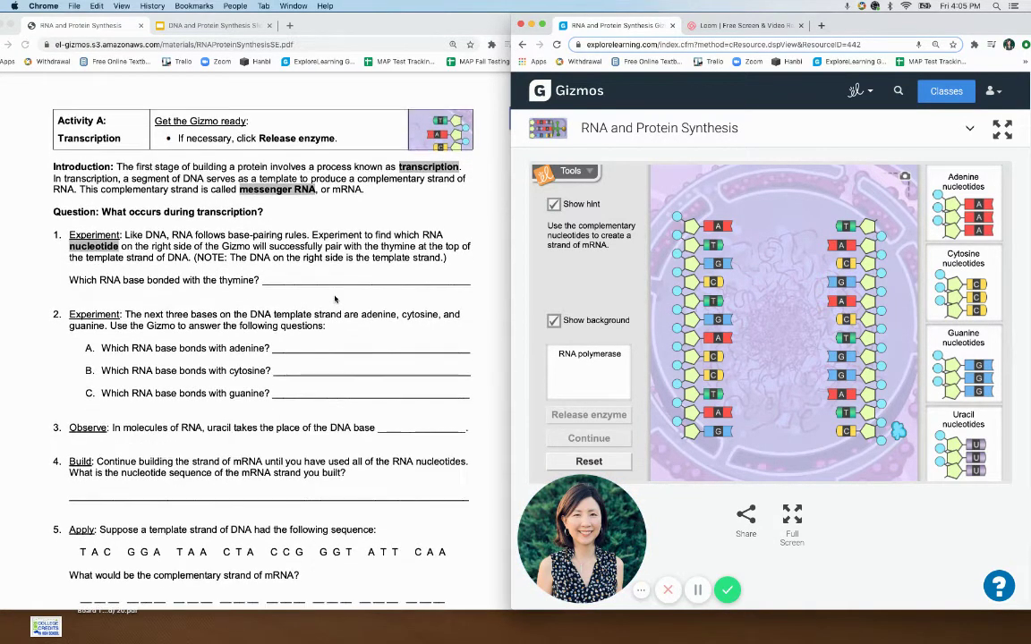
scroll(192, 349, "down", 2)
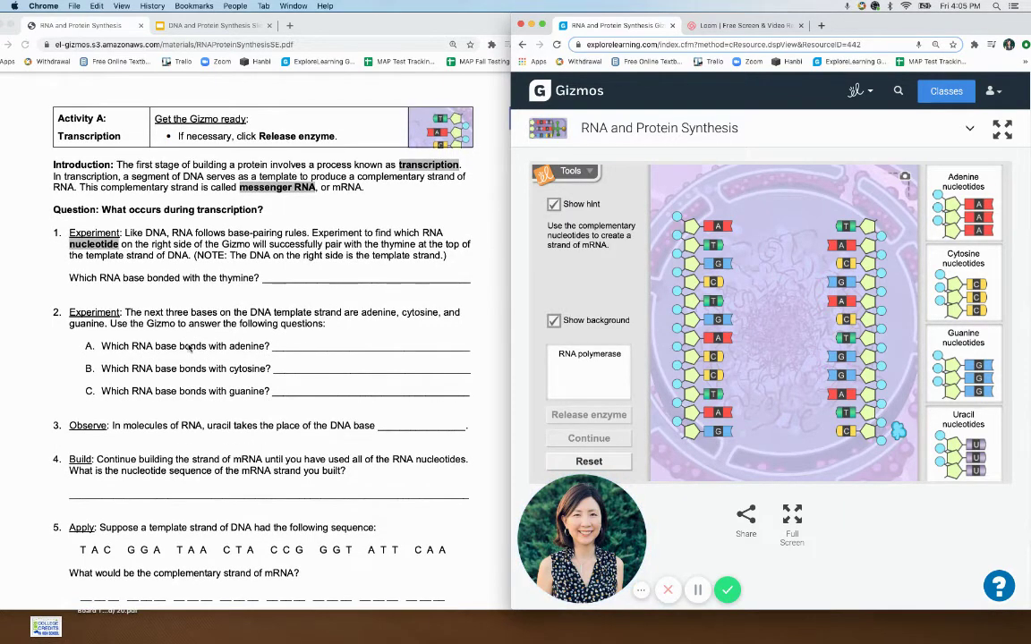
scroll(226, 334, "down", 1)
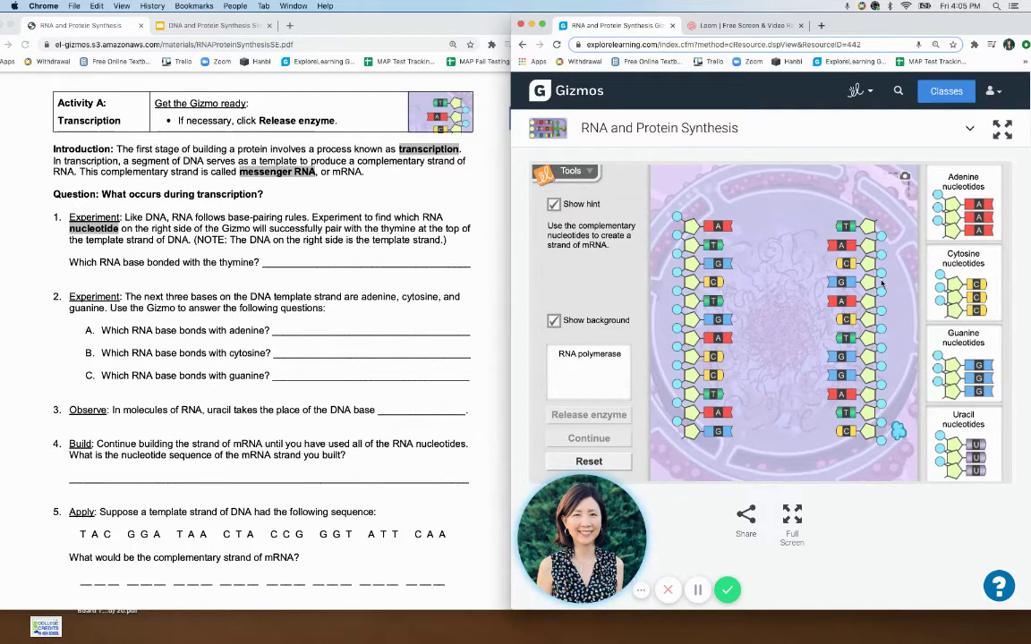
left_click_drag(957, 208, 797, 232)
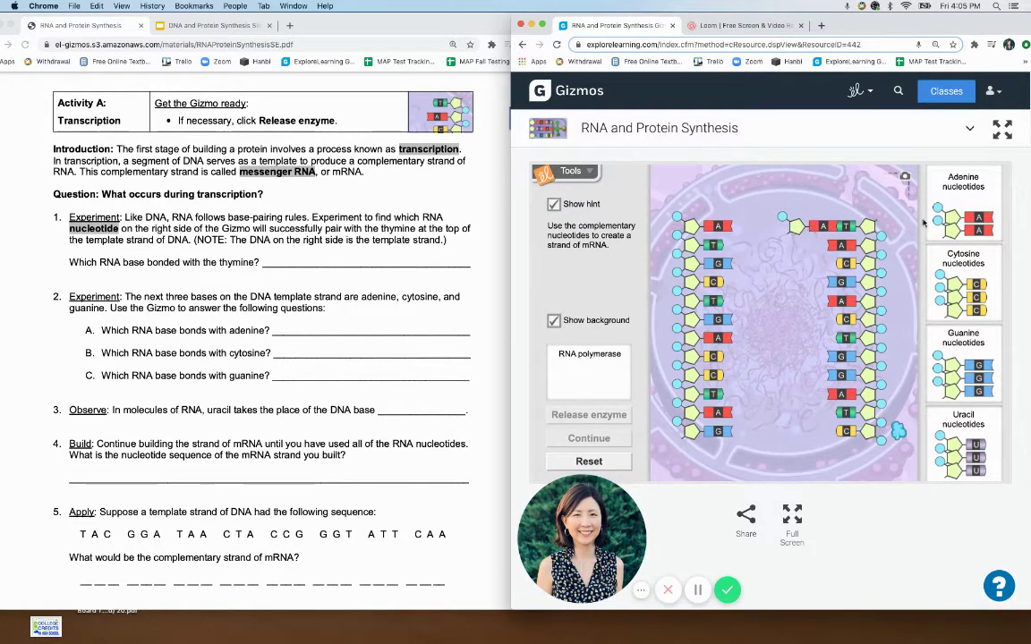
left_click_drag(961, 217, 816, 262)
left_click_drag(973, 285, 797, 287)
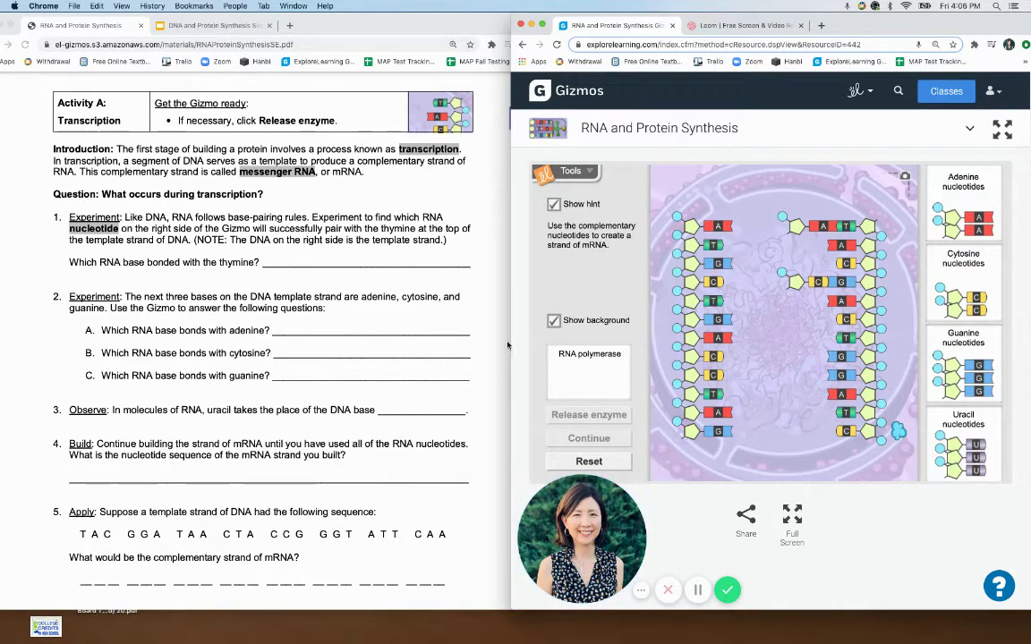
Pair a uracil nucleotide with the lowest adenine on the template DNA strand.
scroll(358, 408, "down", 1)
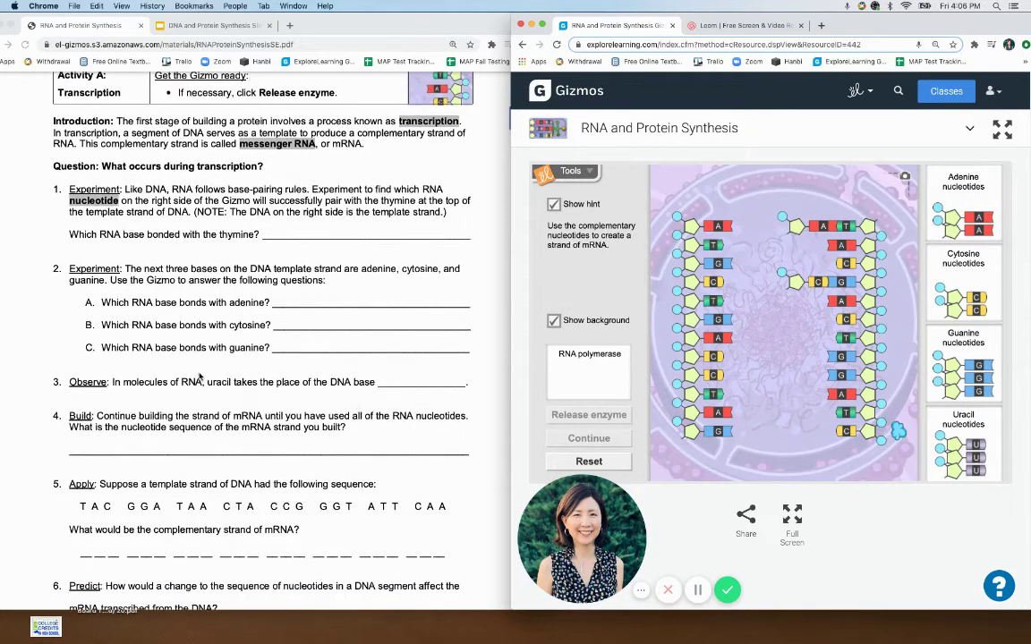
scroll(197, 367, "down", 1)
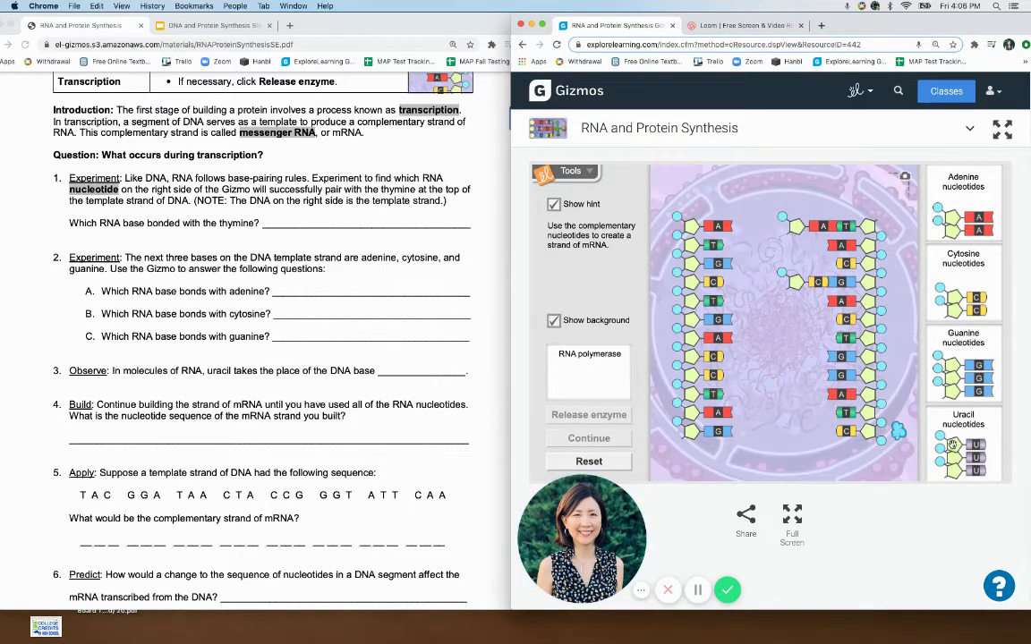
left_click_drag(953, 445, 793, 394)
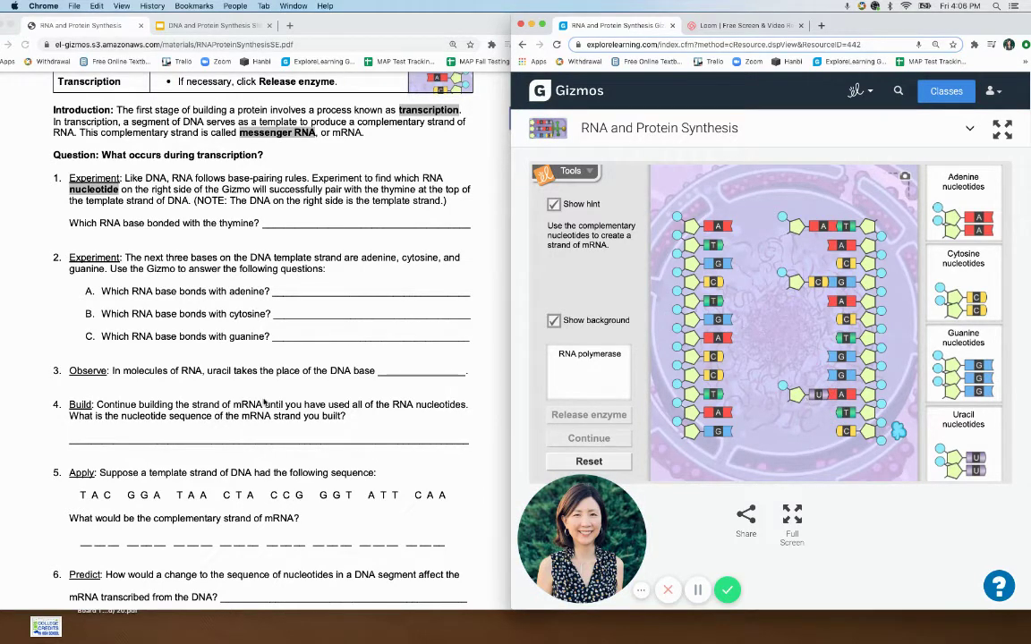
Read Activity A questions 4 to 6 on building the mRNA strand, its complementary sequence and the effect of DNA changes.
scroll(263, 405, "down", 2)
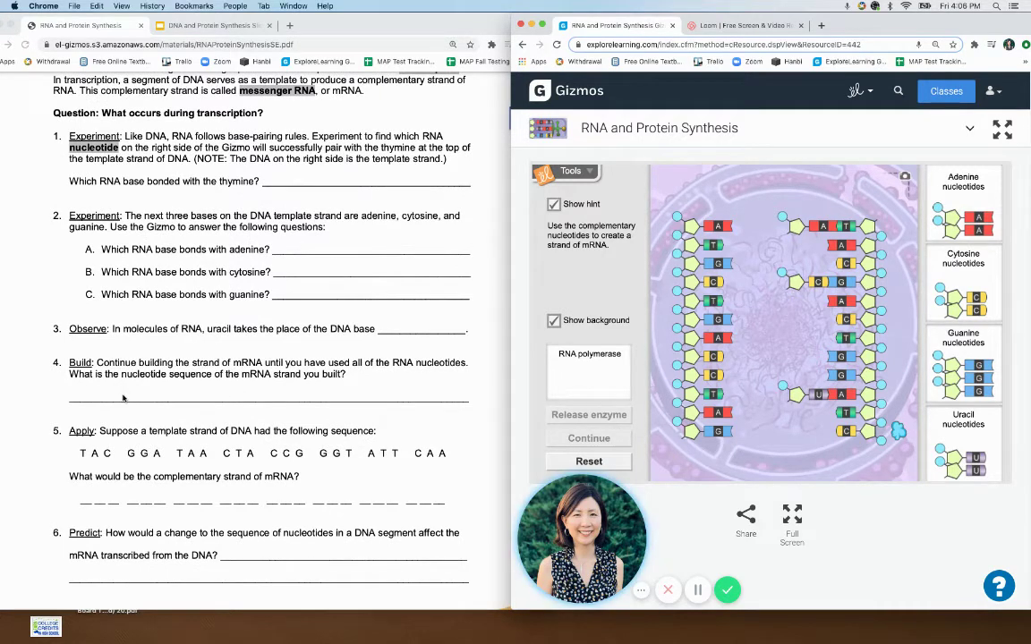
scroll(116, 398, "down", 1)
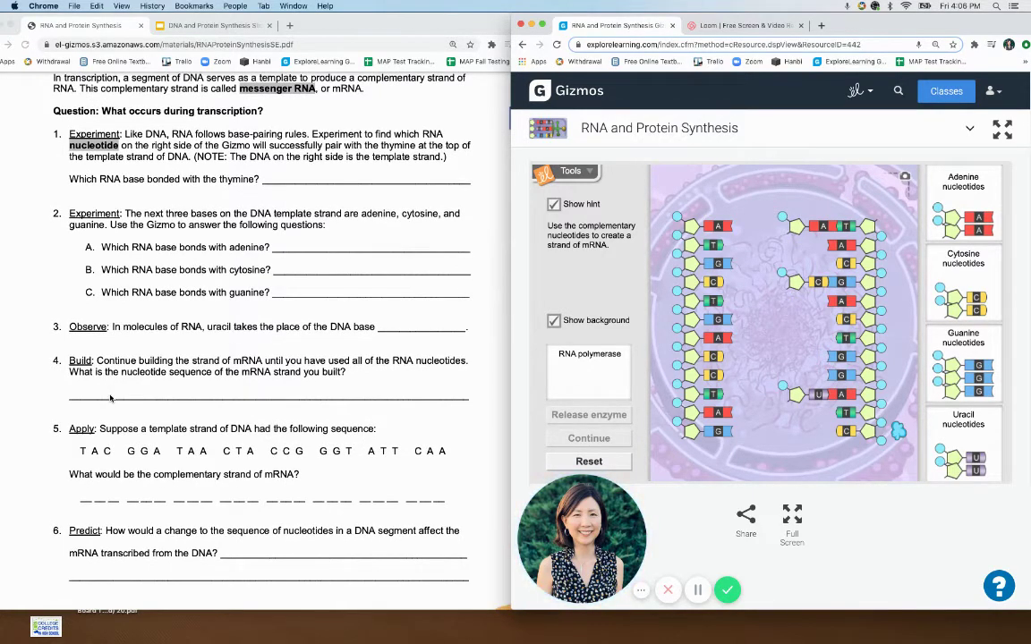
scroll(111, 398, "down", 1)
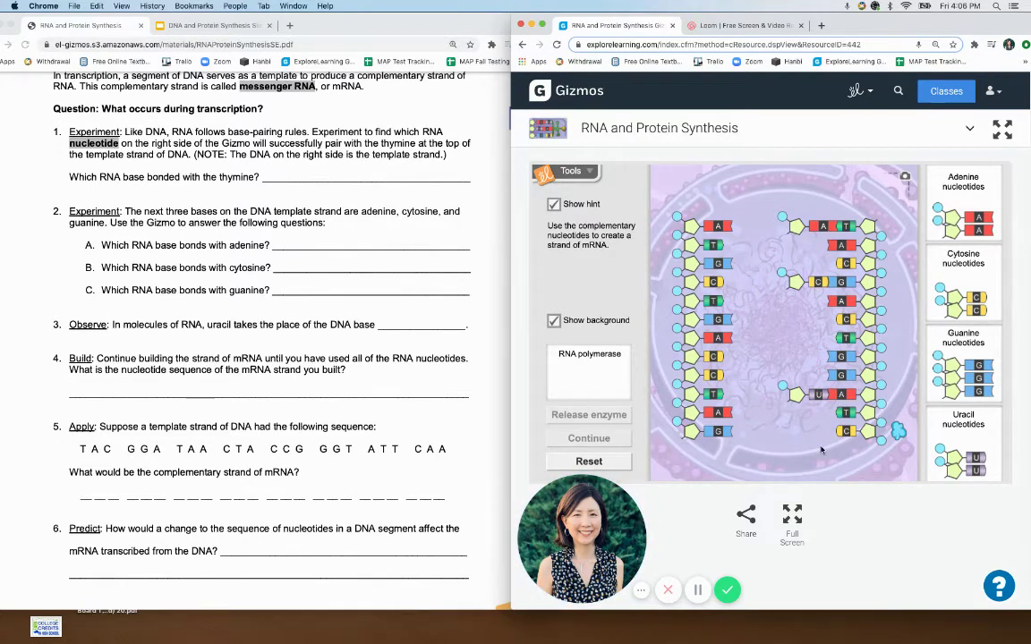
scroll(229, 416, "down", 3)
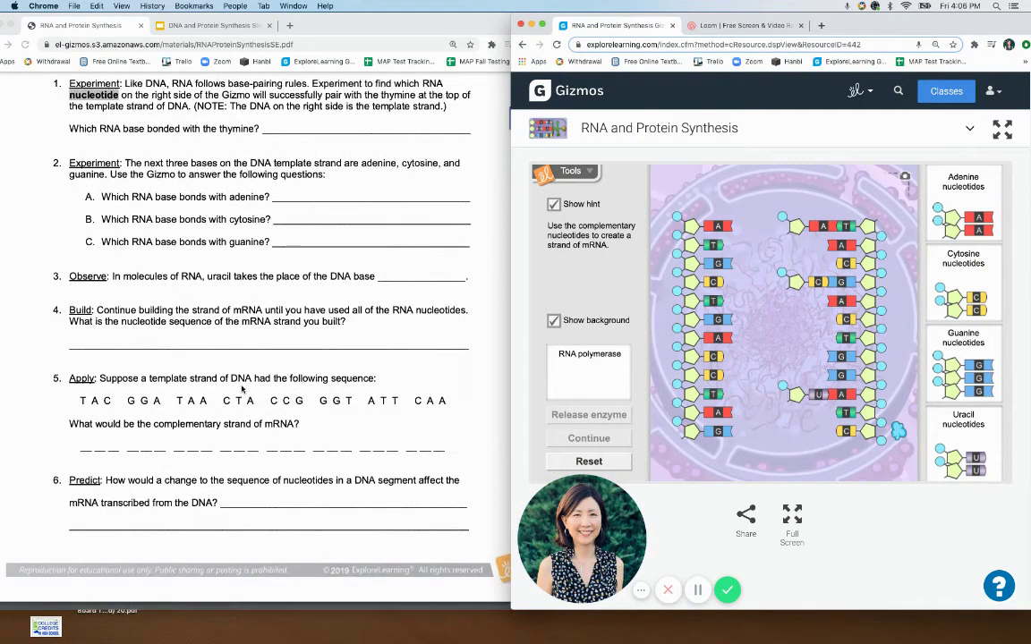
scroll(140, 407, "down", 1)
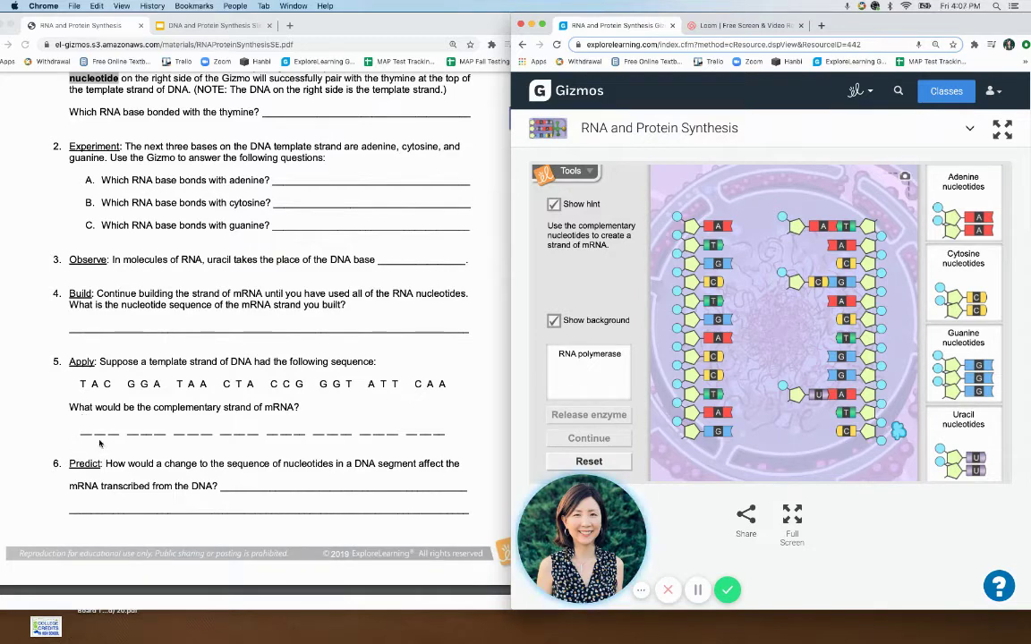
scroll(385, 439, "down", 1)
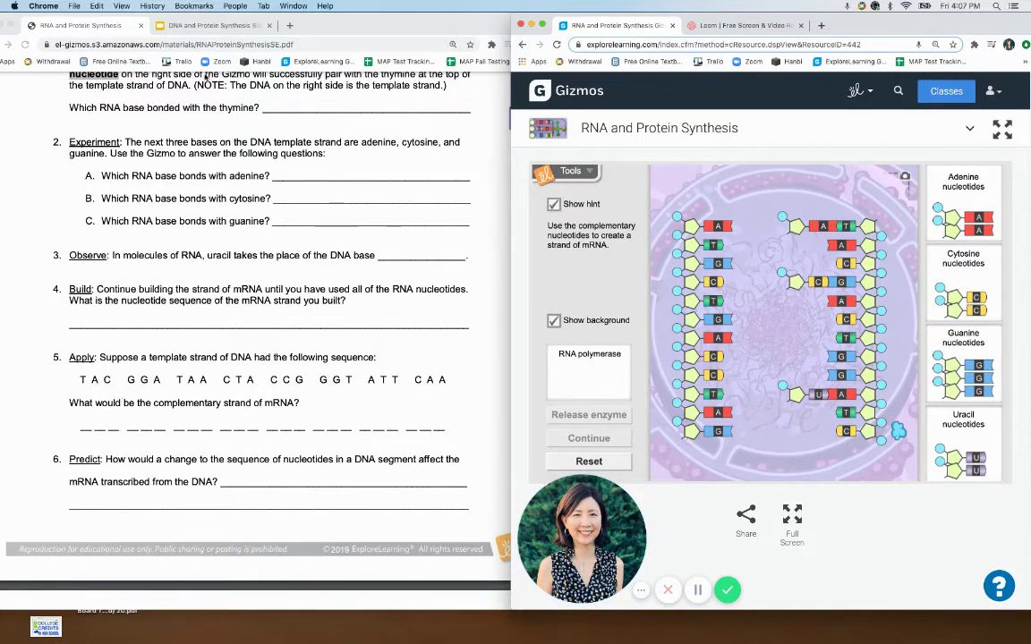
Open the "RNA - the messenger" slide in the slideshow and review its RNA base pair rule and DNA-to-RNA example.
left_click(208, 25)
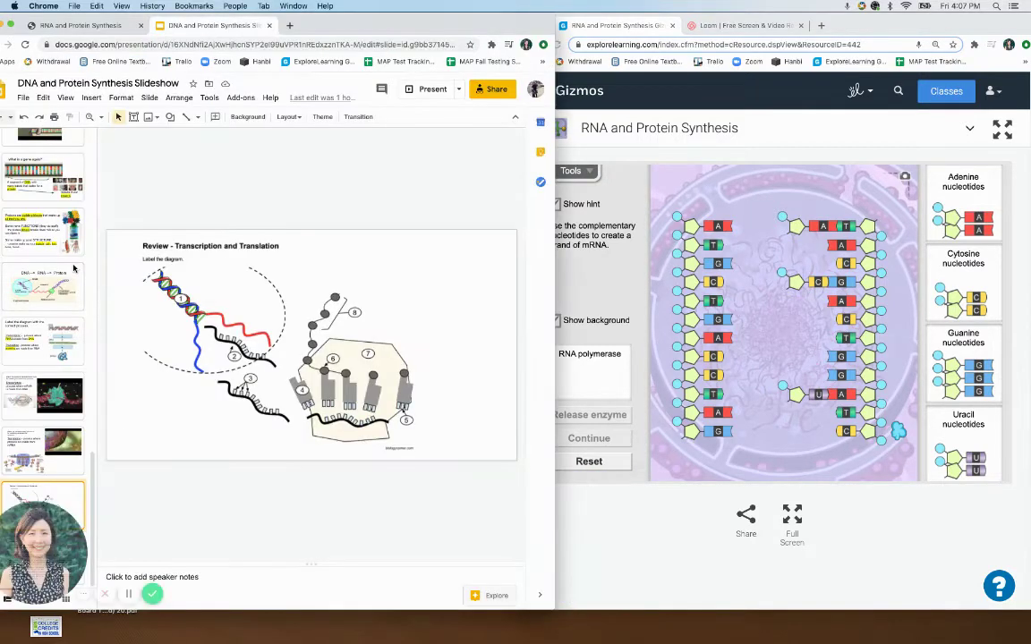
scroll(74, 269, "up", 10)
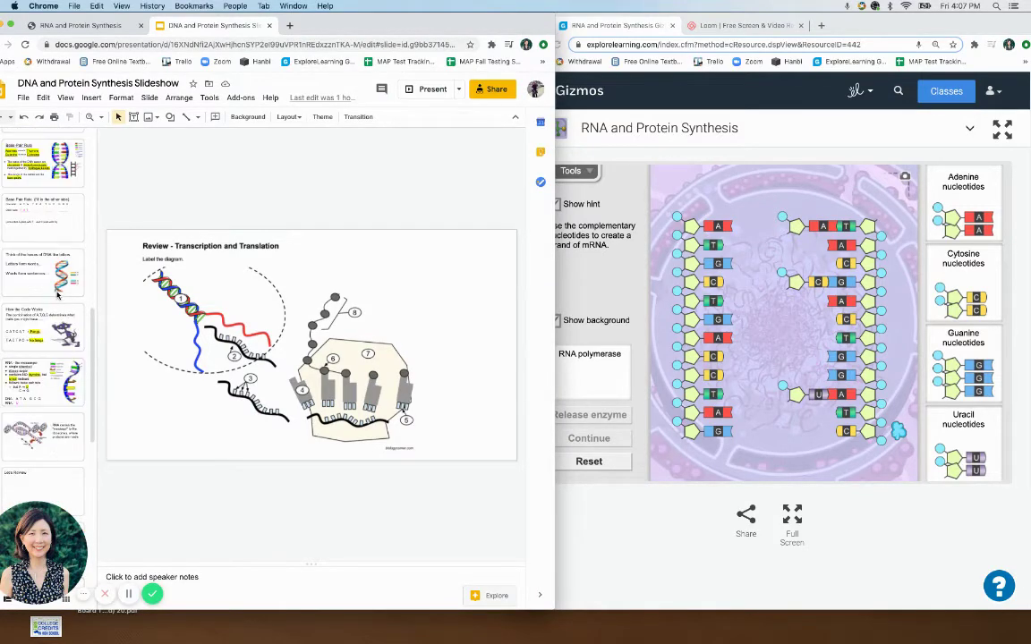
left_click(52, 330)
left_click(50, 388)
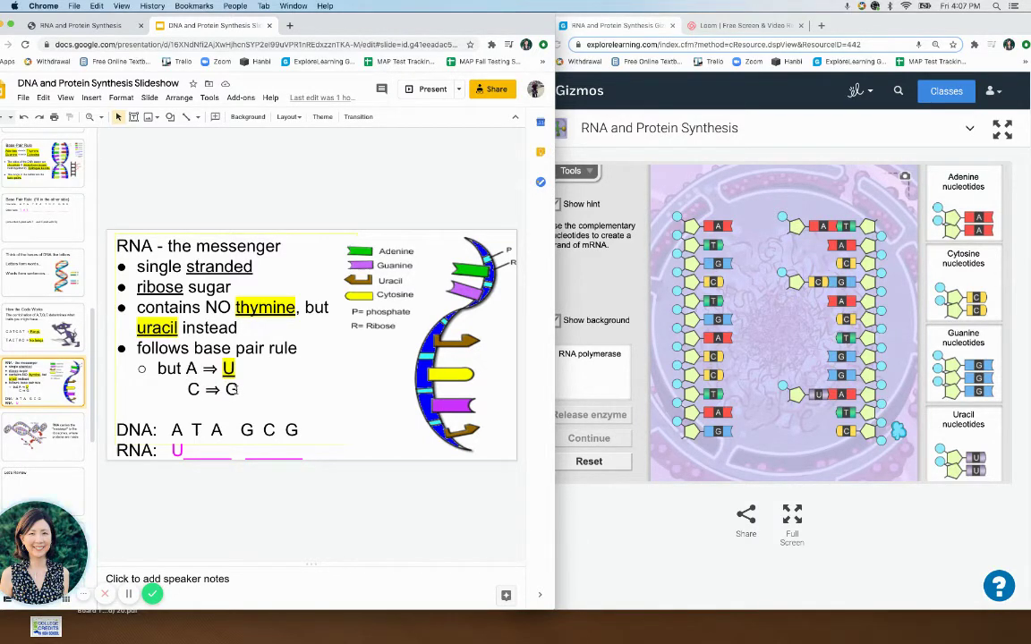
left_click(189, 404)
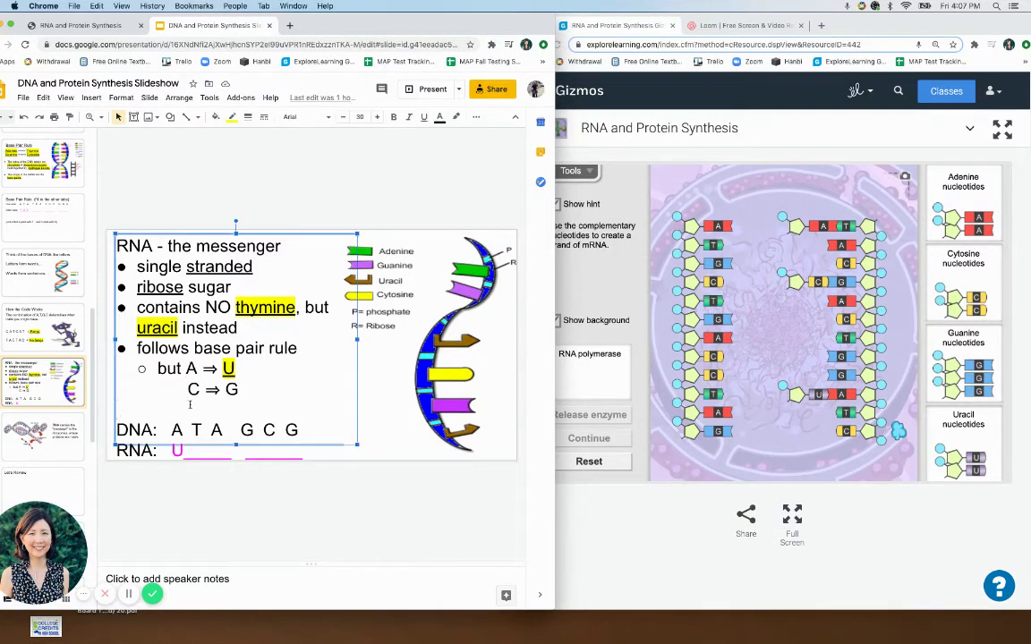
key("Tab")
key("Tab")
type("T")
type("A")
Return to the worksheet and read the Activity B: Translation introduction, codon table and first questions.
left_click(100, 25)
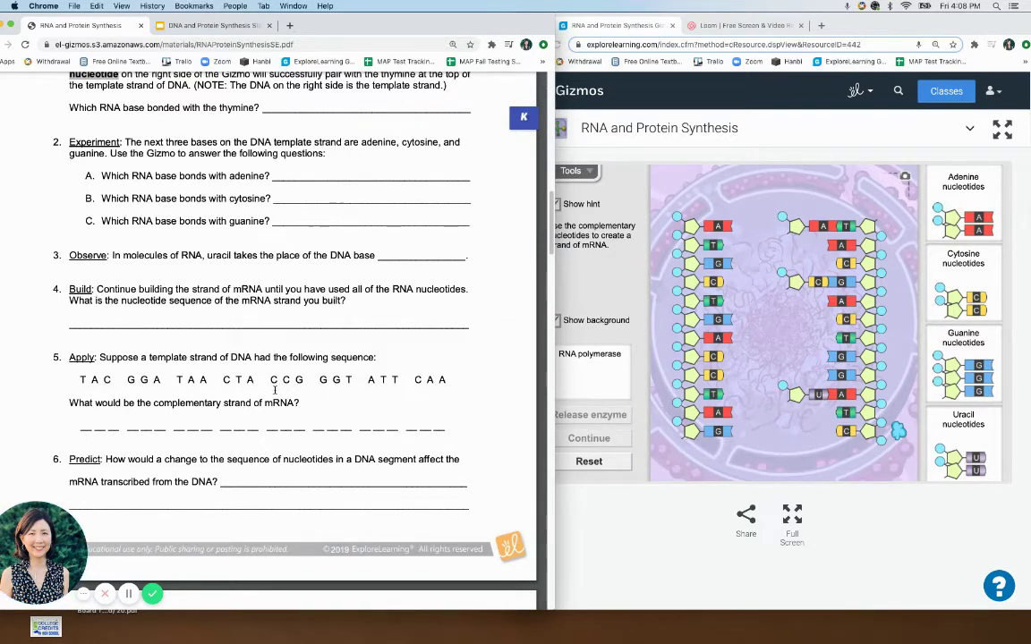
scroll(280, 384, "down", 6)
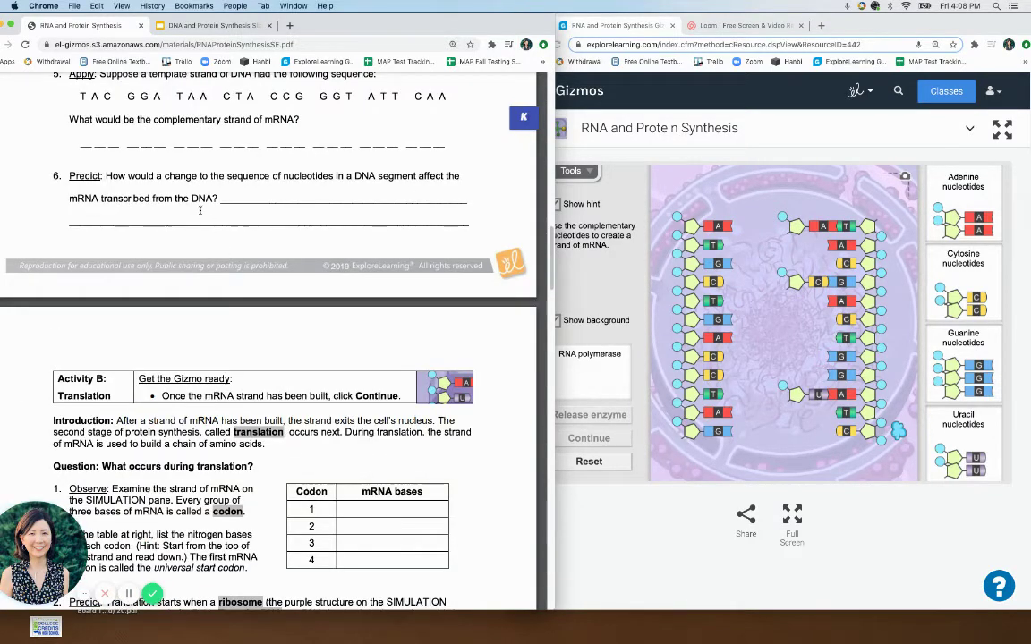
scroll(273, 376, "down", 3)
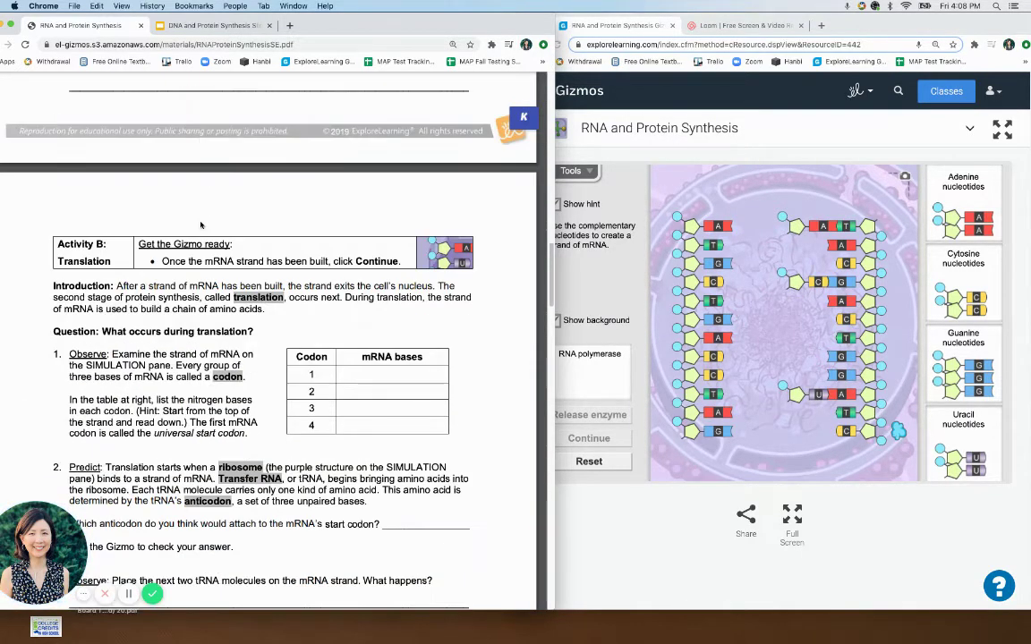
scroll(201, 224, "down", 3)
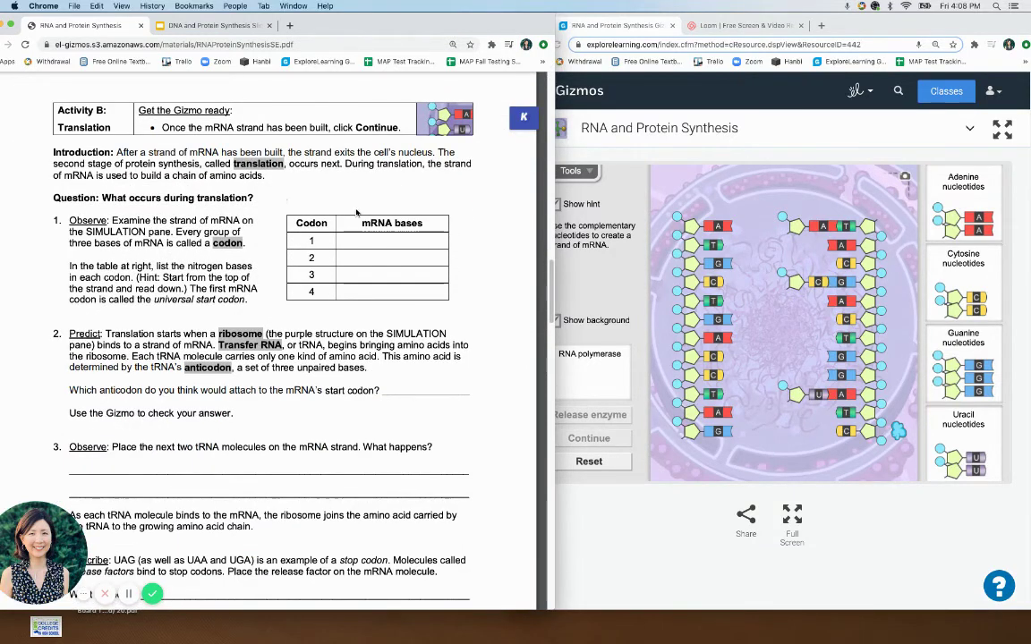
Pair uracil with the template strand's second base, cytosine with its eighth base, and guanine with all three cytosines.
scroll(512, 330, "down", 1)
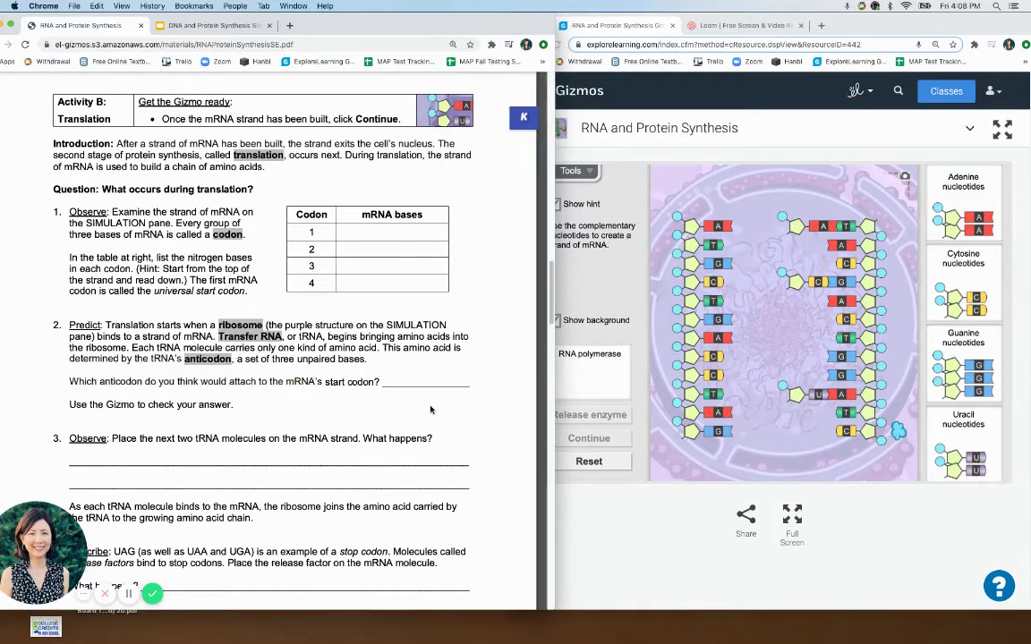
scroll(415, 411, "down", 1)
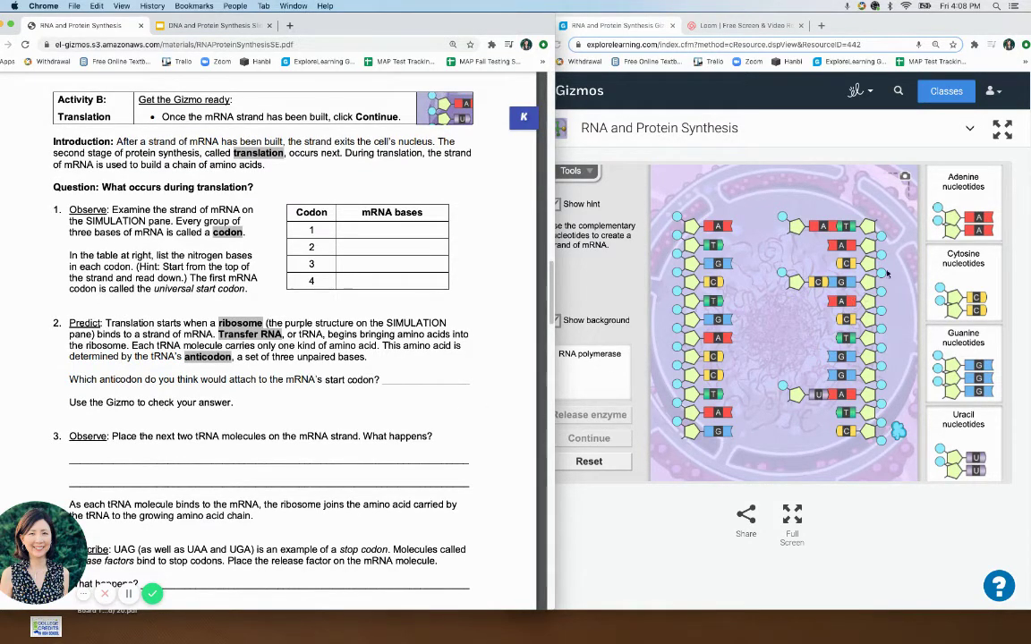
left_click(966, 457)
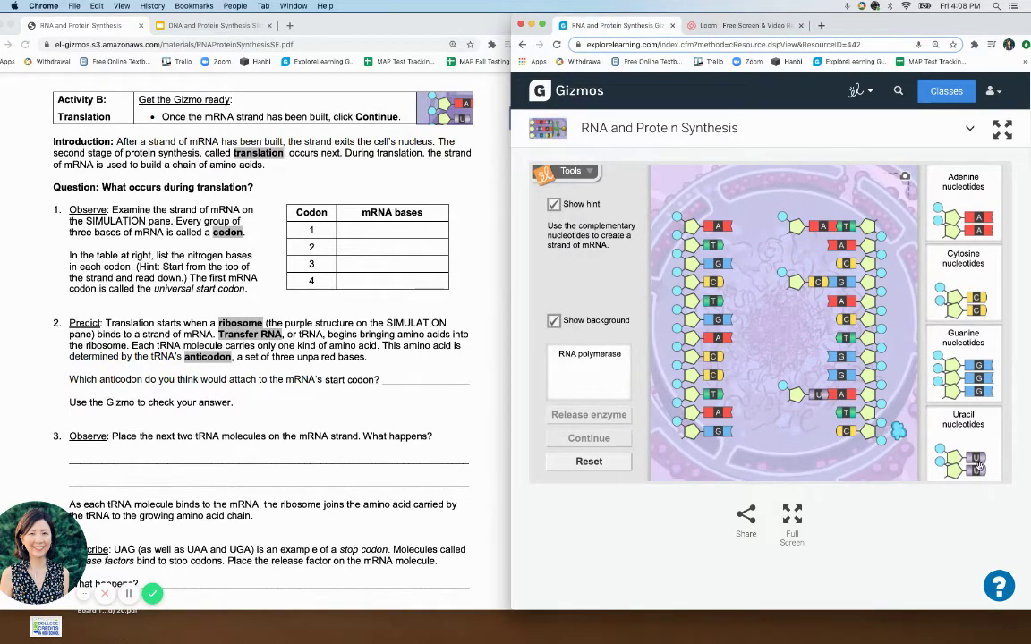
left_click_drag(978, 465, 823, 244)
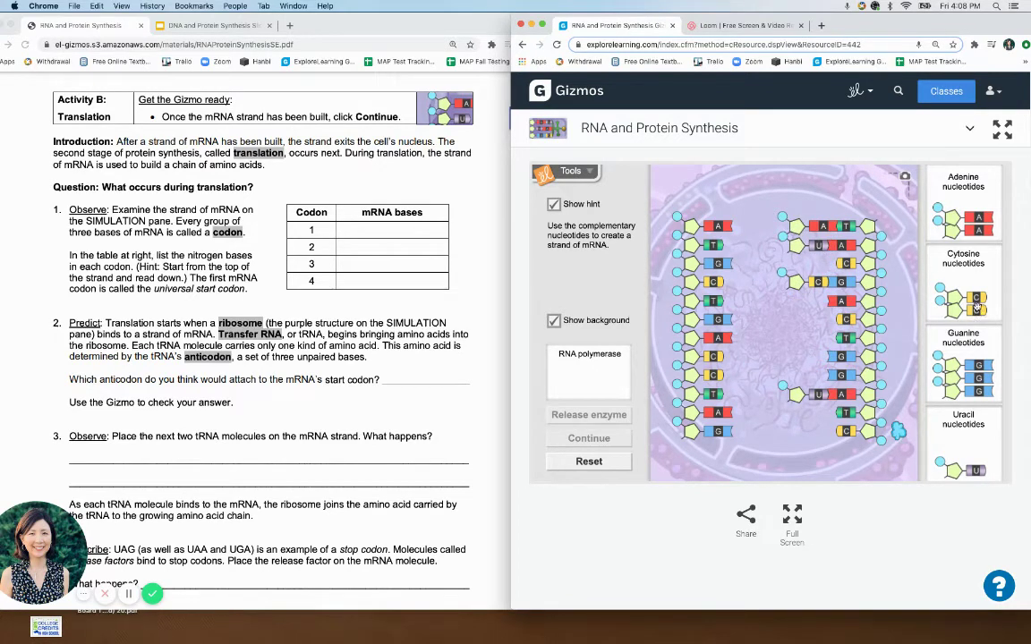
left_click_drag(975, 300, 819, 368)
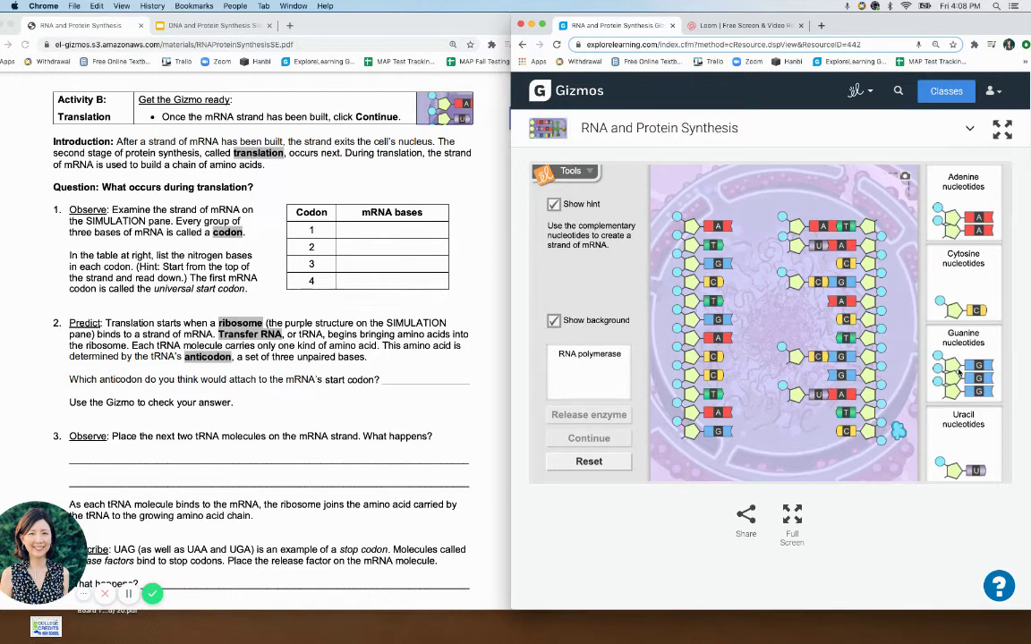
left_click_drag(976, 367, 830, 330)
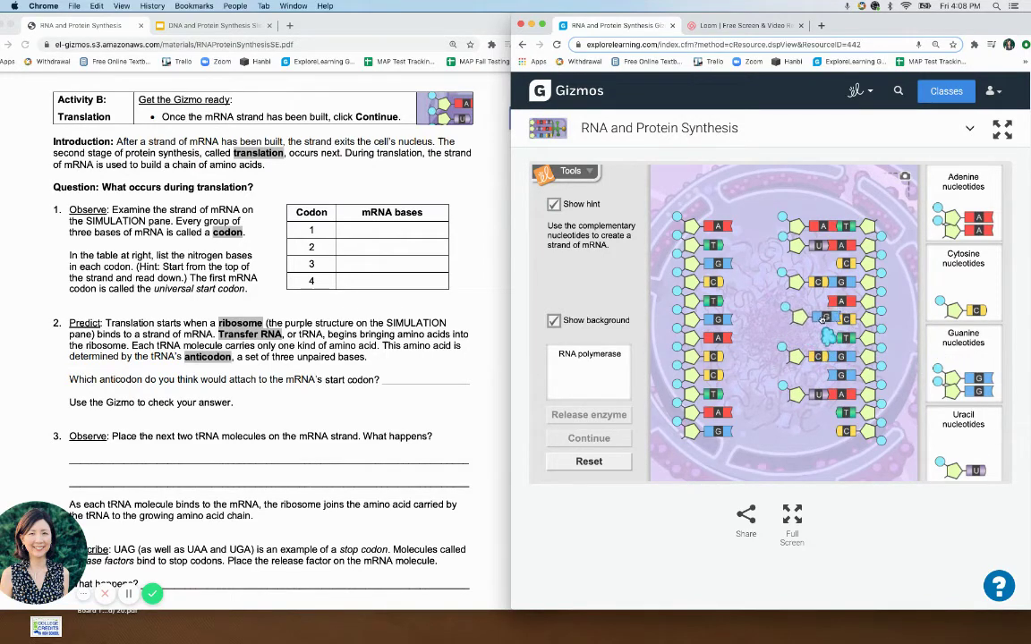
left_click_drag(961, 370, 816, 437)
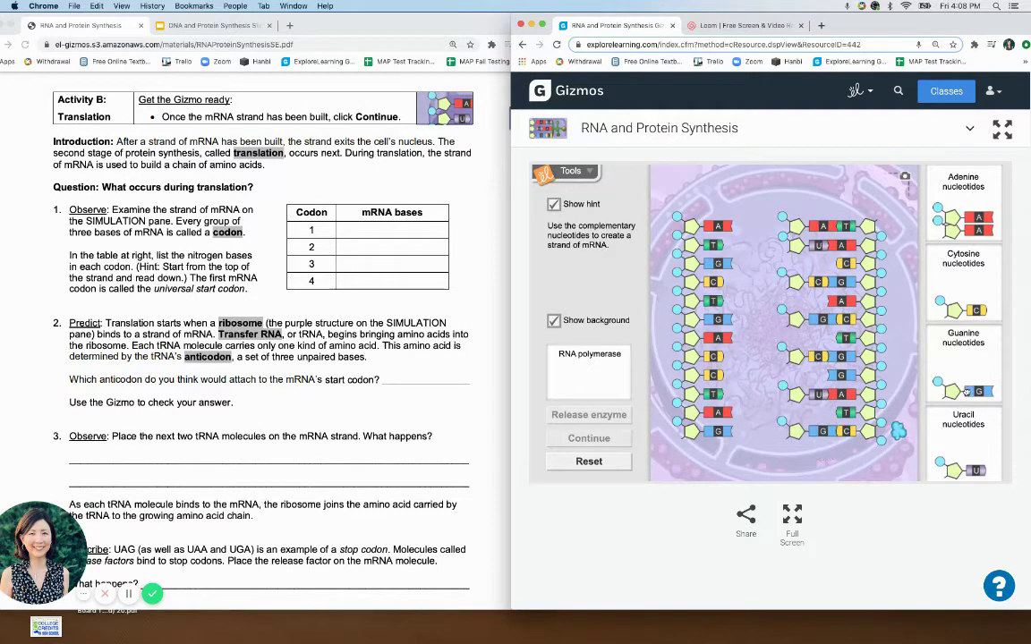
left_click_drag(966, 391, 828, 268)
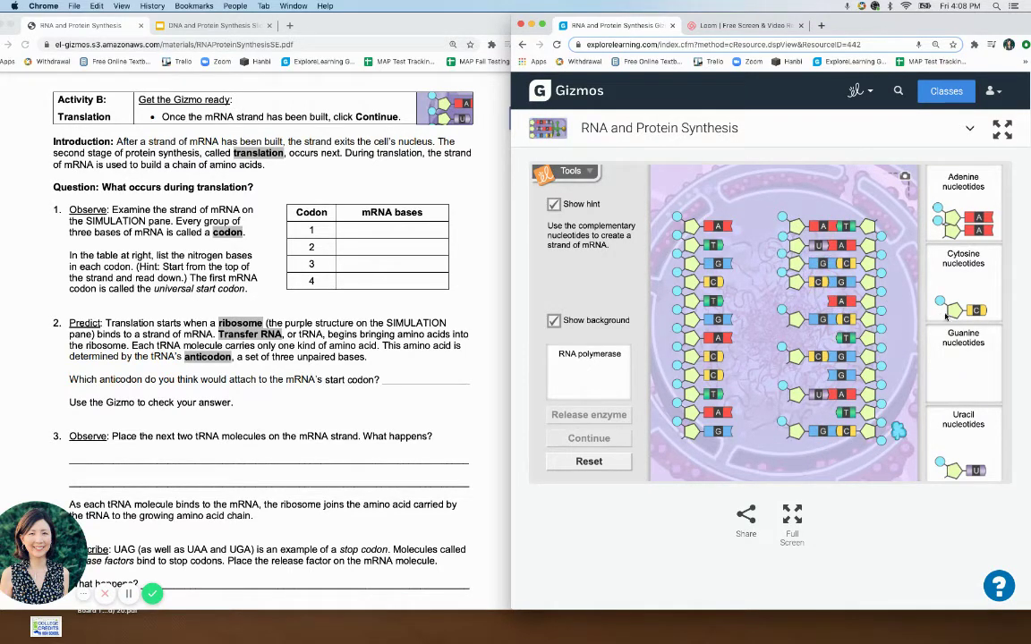
Complete the mRNA strand with the remaining cytosine, two adenines and last uracil, and continue to the translation stage.
left_click_drag(946, 315, 829, 379)
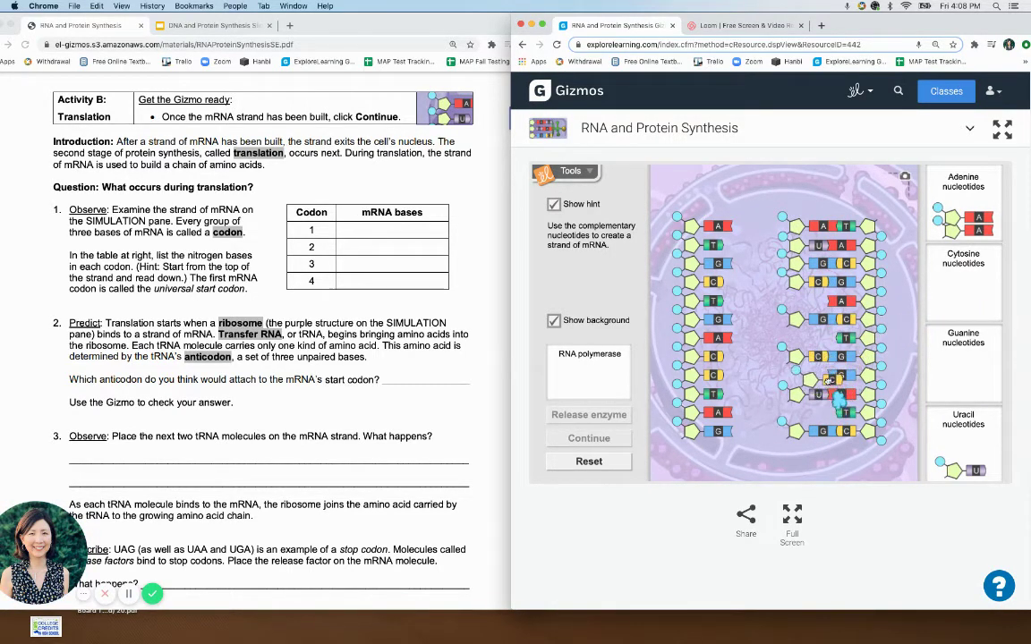
left_click_drag(953, 216, 812, 347)
left_click_drag(951, 243, 816, 417)
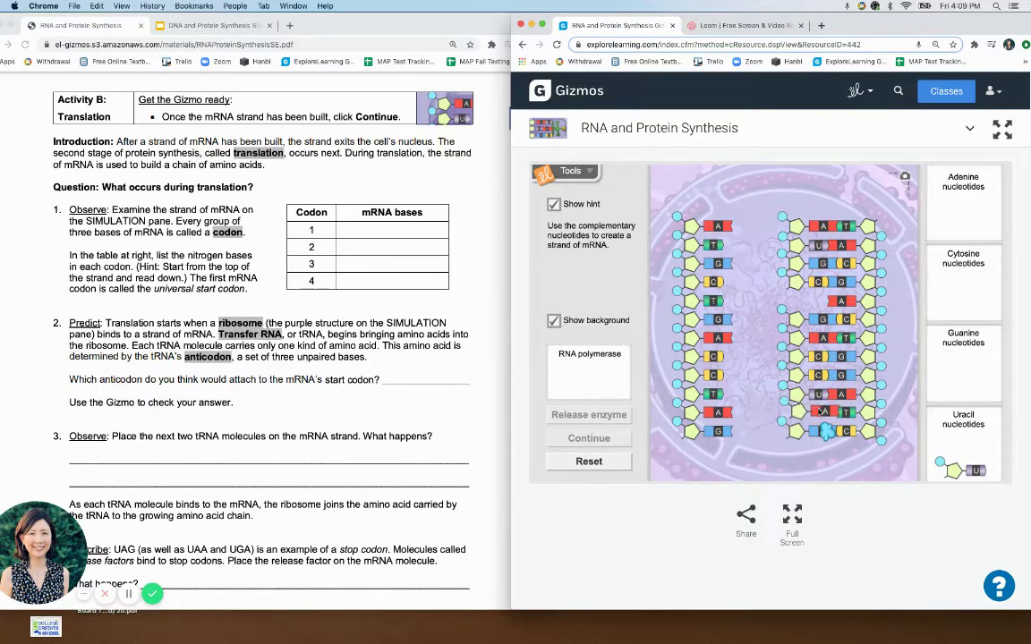
left_click_drag(950, 468, 815, 301)
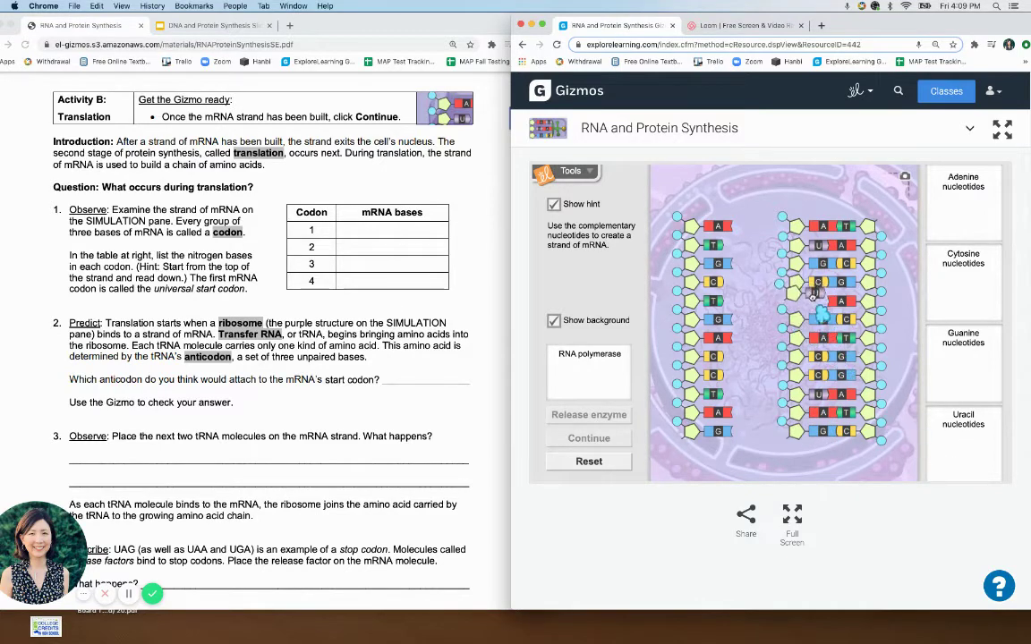
left_click(612, 440)
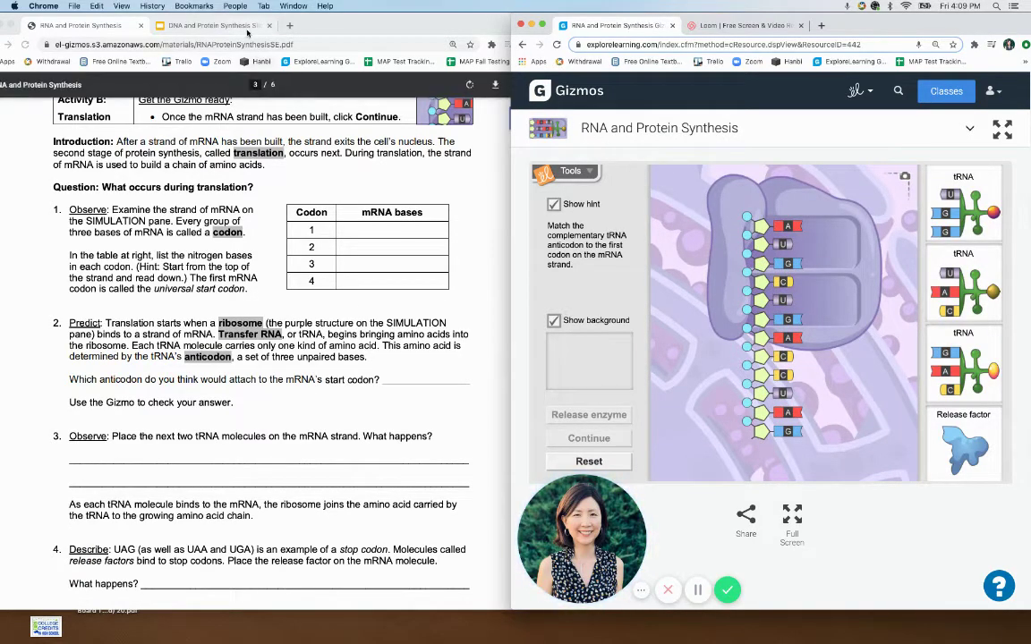
Switch to the slideshow and review the slide on RNA carrying the message to ribosomes and the "DNA --> RNA --> Protein" slide.
left_click(244, 31)
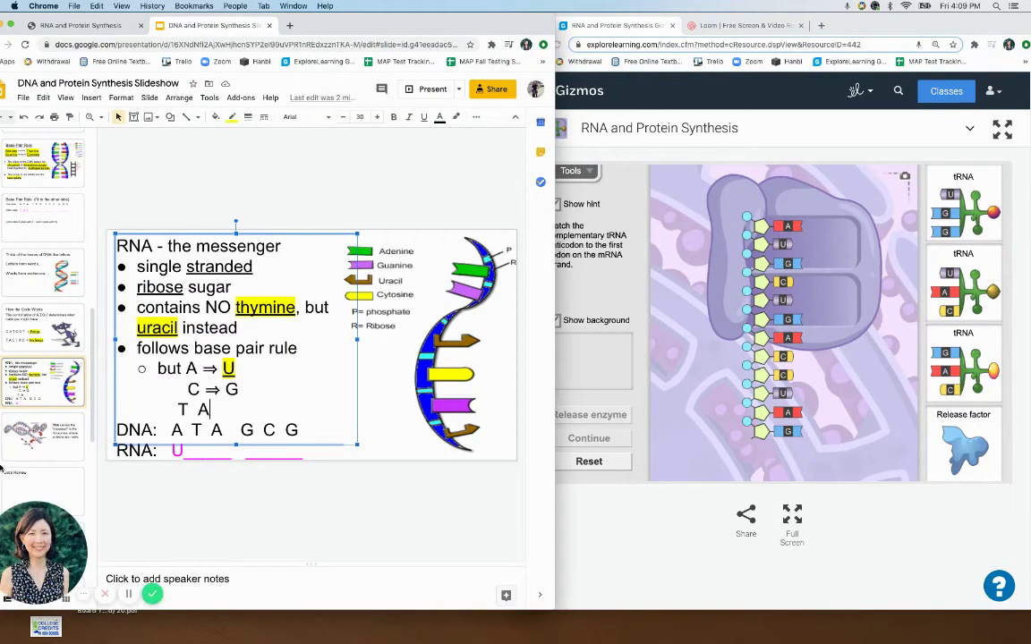
scroll(53, 394, "down", 2)
left_click(38, 375)
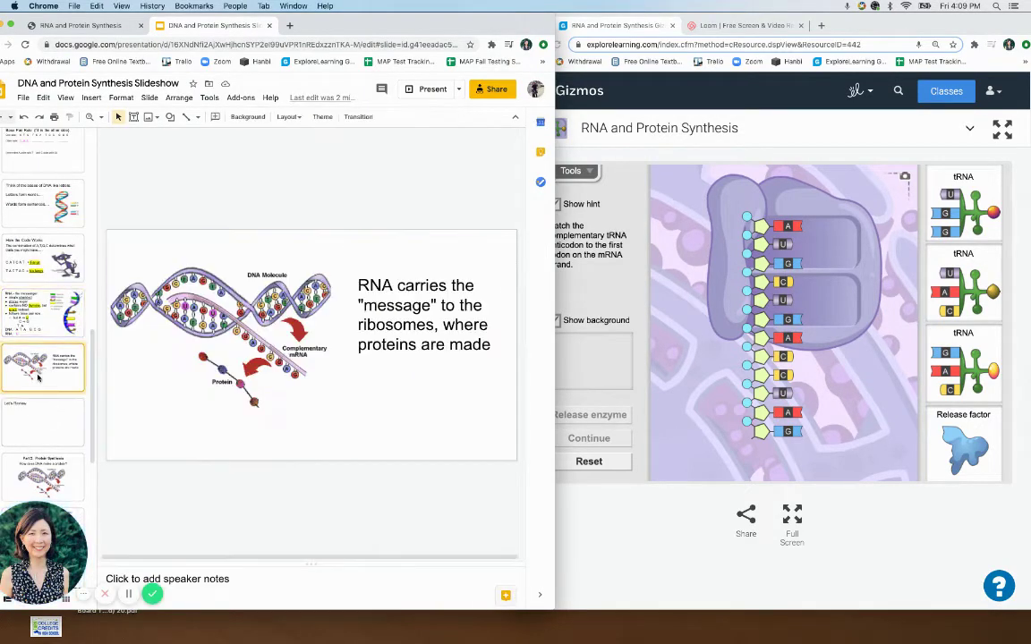
scroll(31, 411, "down", 5)
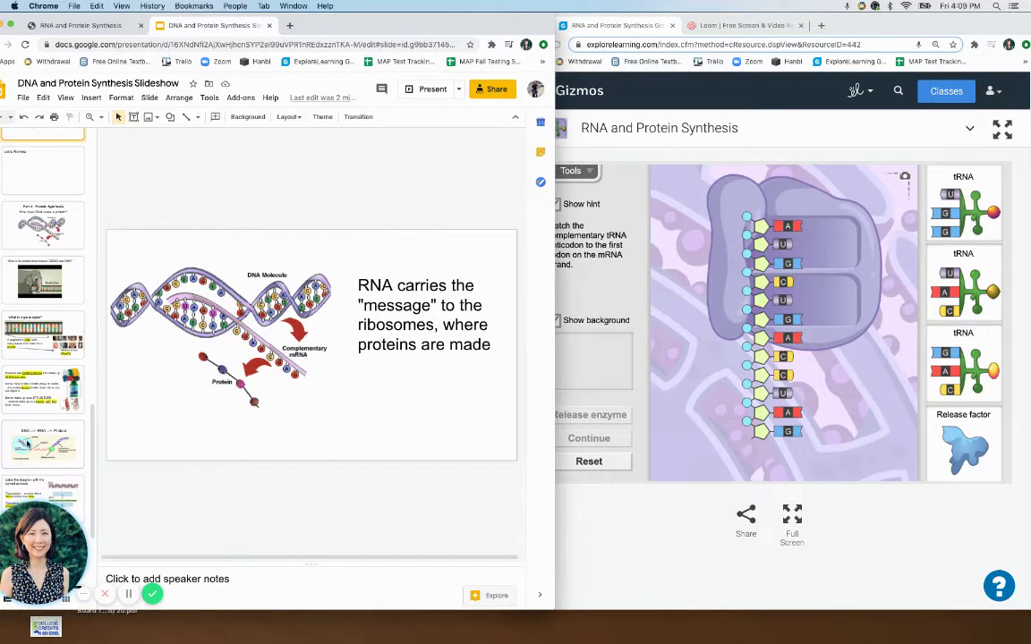
left_click(21, 458)
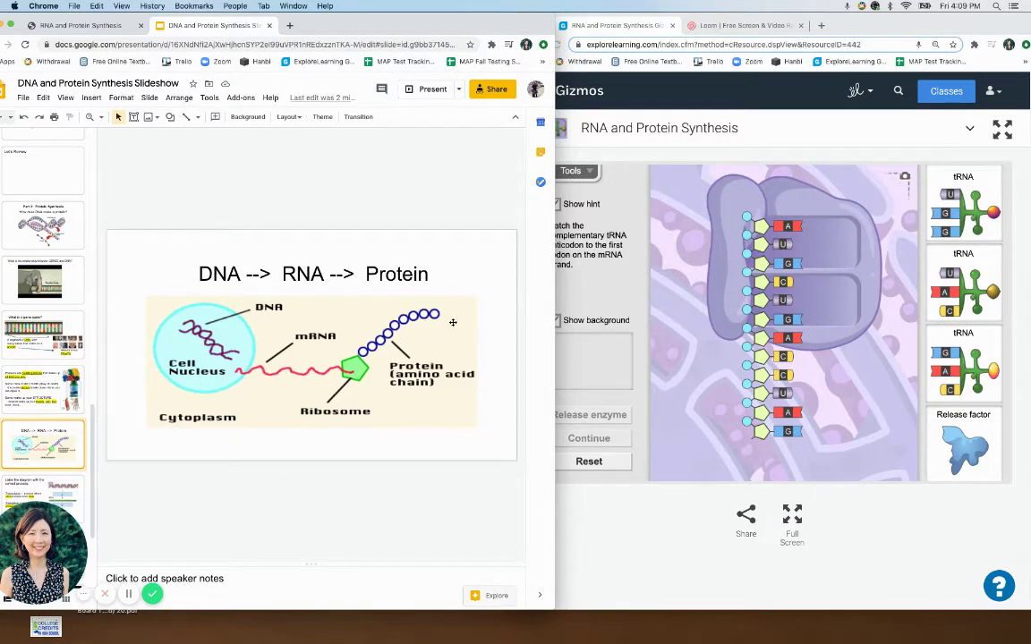
Return to the worksheet for Activity B questions 1 and 2, and attach the UAC tRNA to the AUG start codon in the Gizmo.
left_click(81, 25)
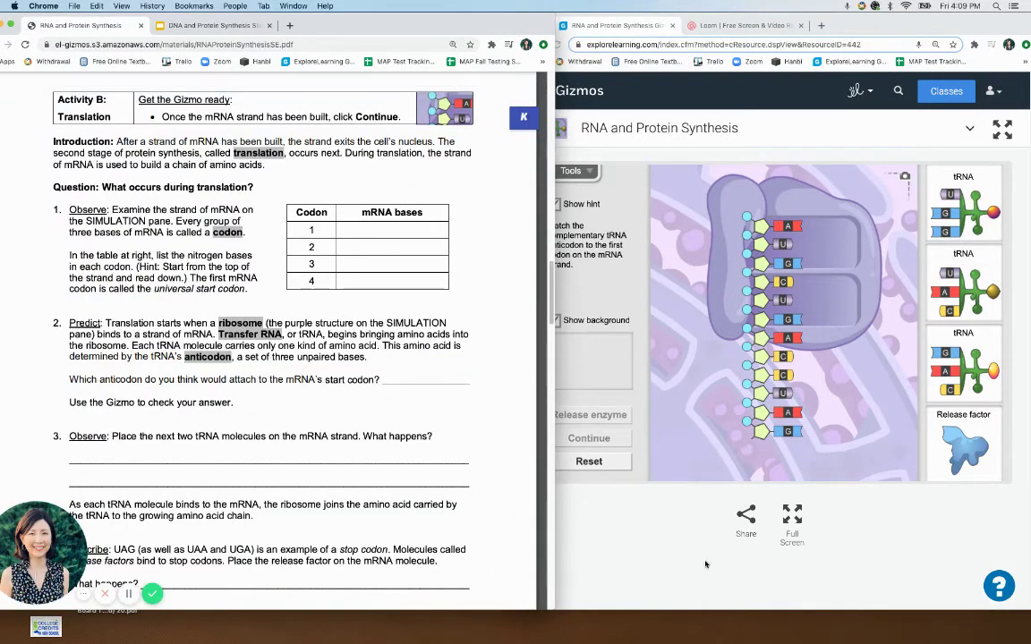
left_click(582, 498)
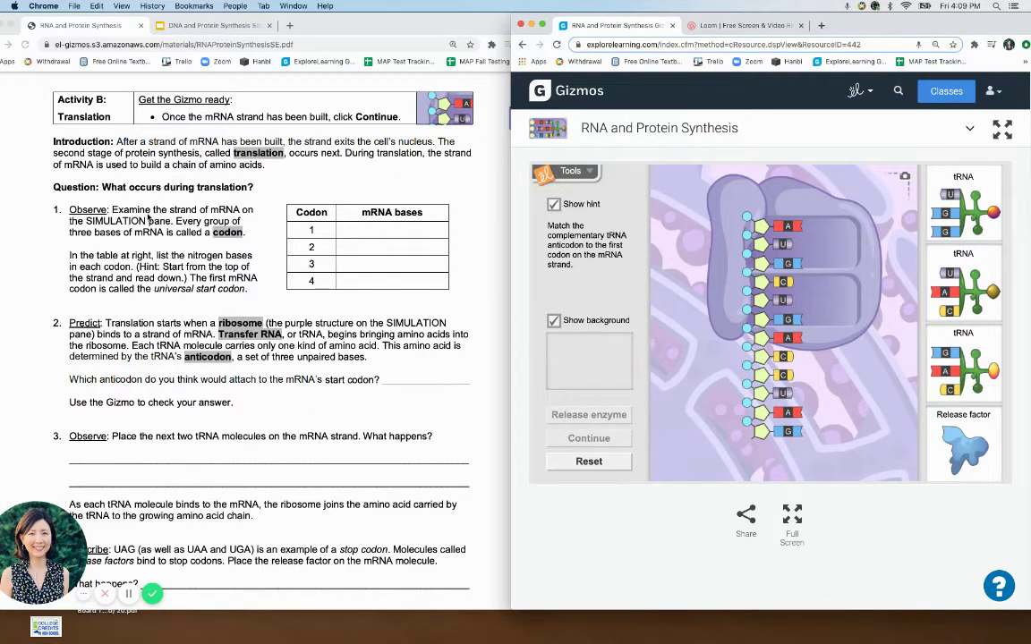
scroll(149, 219, "down", 1)
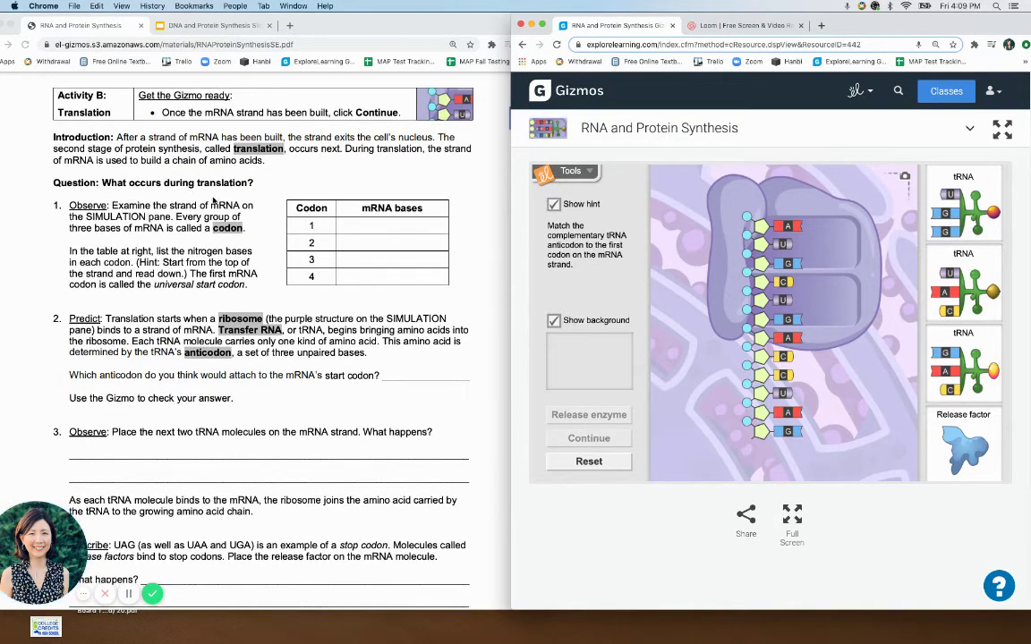
scroll(188, 204, "down", 2)
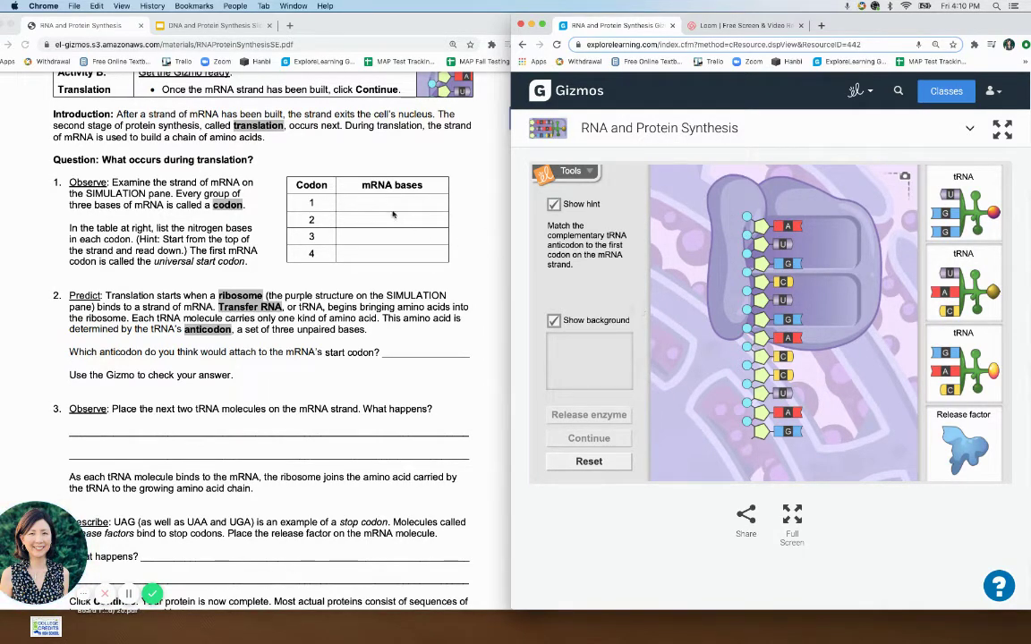
scroll(315, 265, "down", 2)
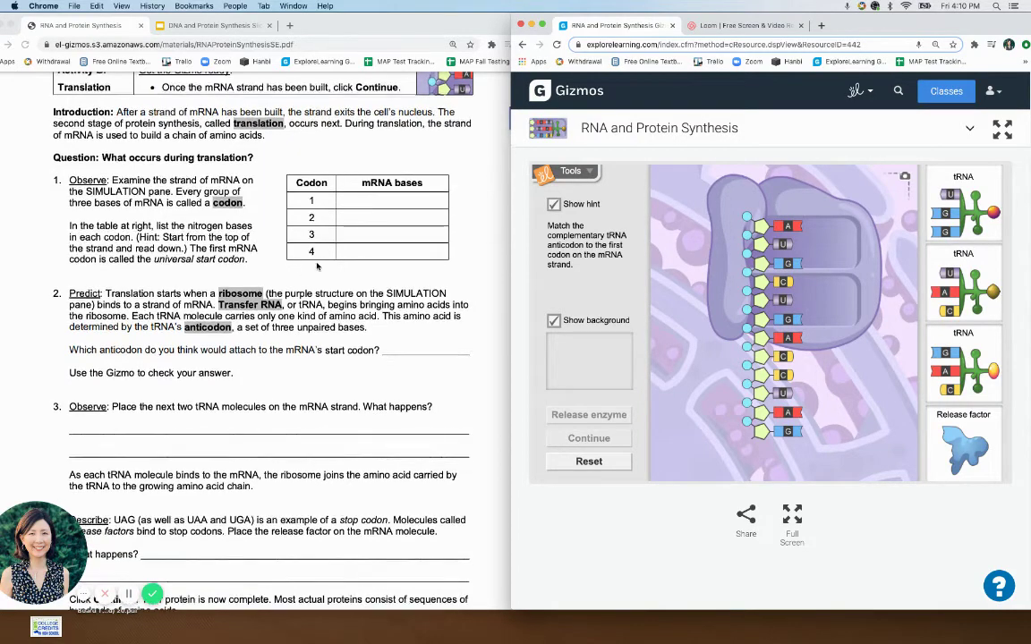
scroll(317, 261, "down", 3)
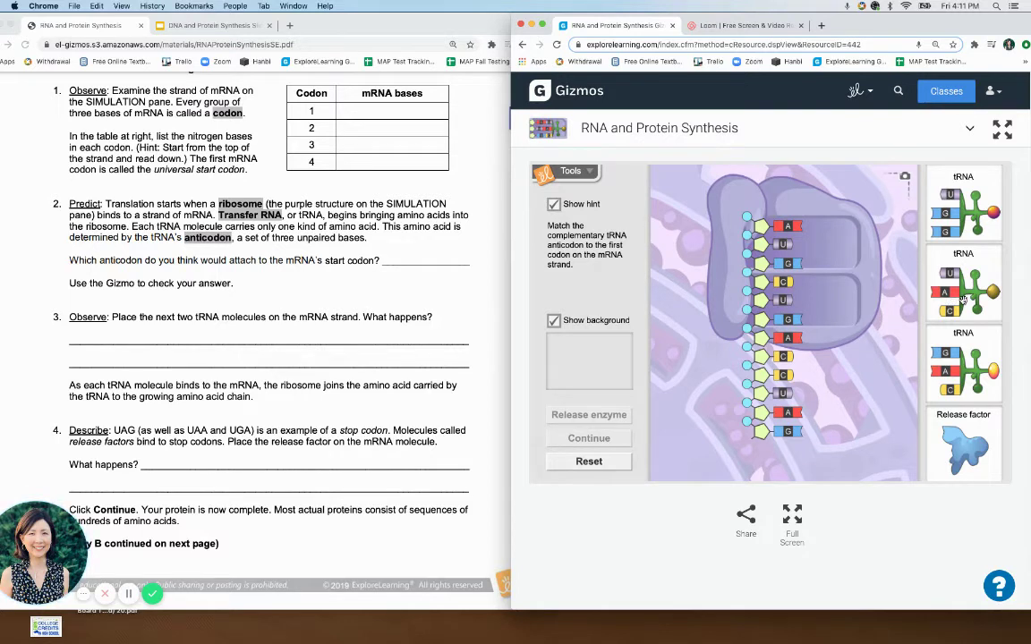
left_click_drag(964, 300, 831, 254)
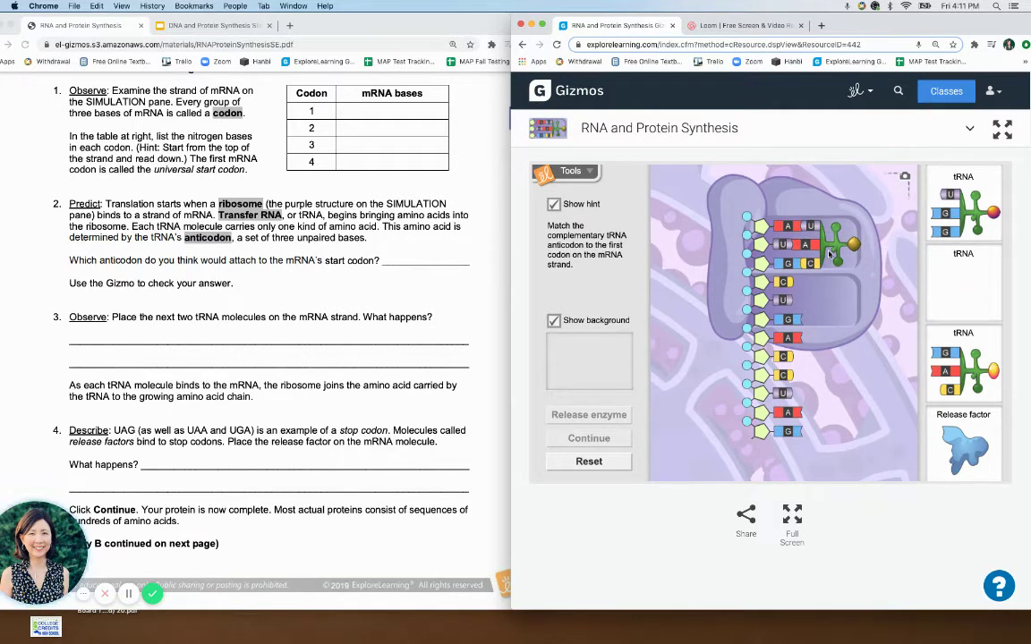
Following worksheet question 3, attach the GAC tRNA to the CUG codon and the UGG tRNA to the ACC codon.
scroll(318, 337, "down", 3)
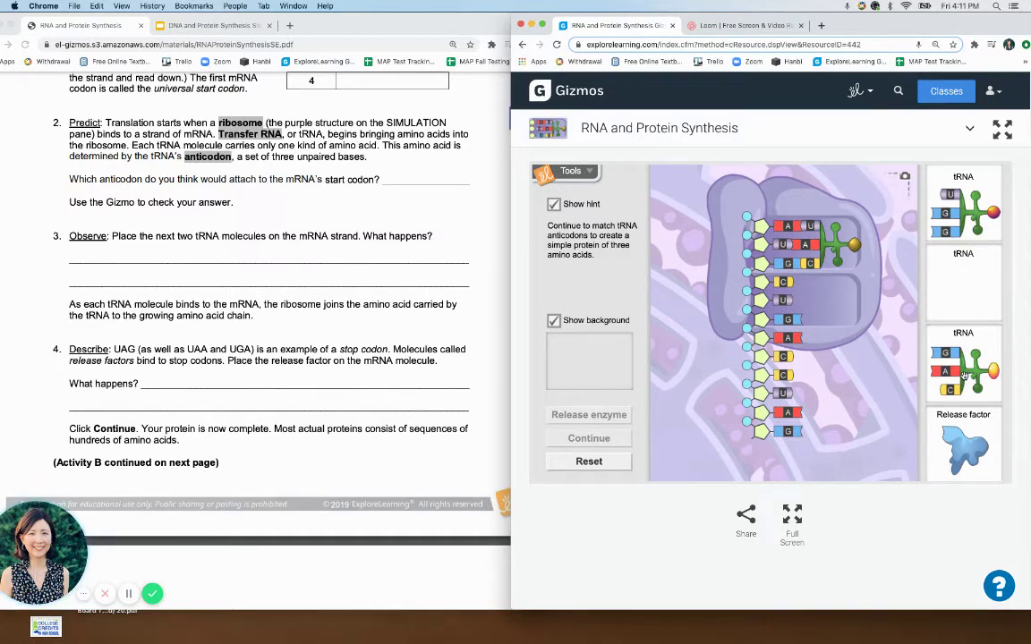
left_click_drag(993, 370, 827, 307)
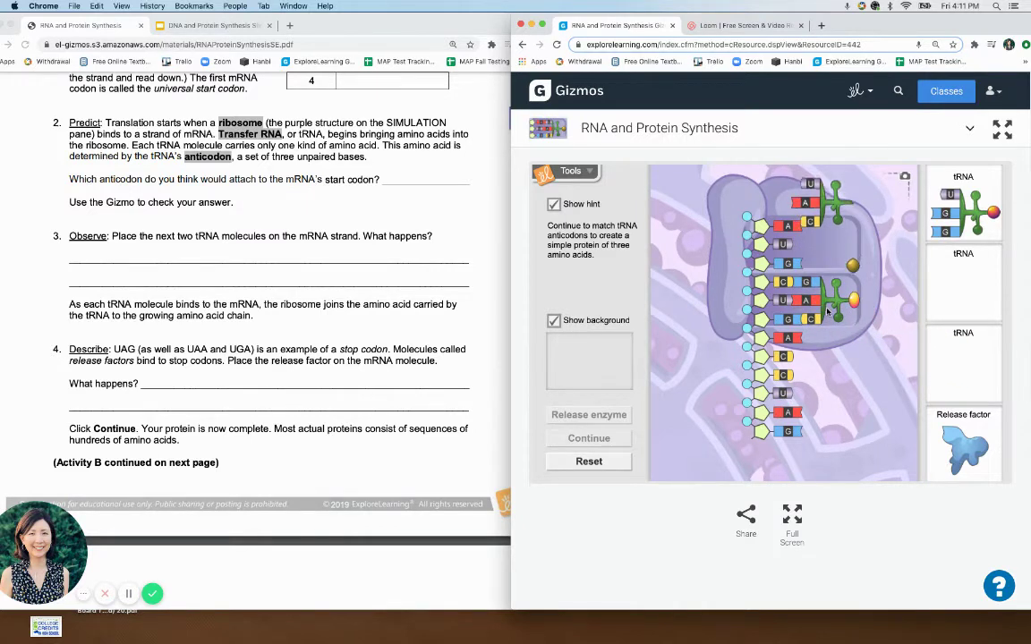
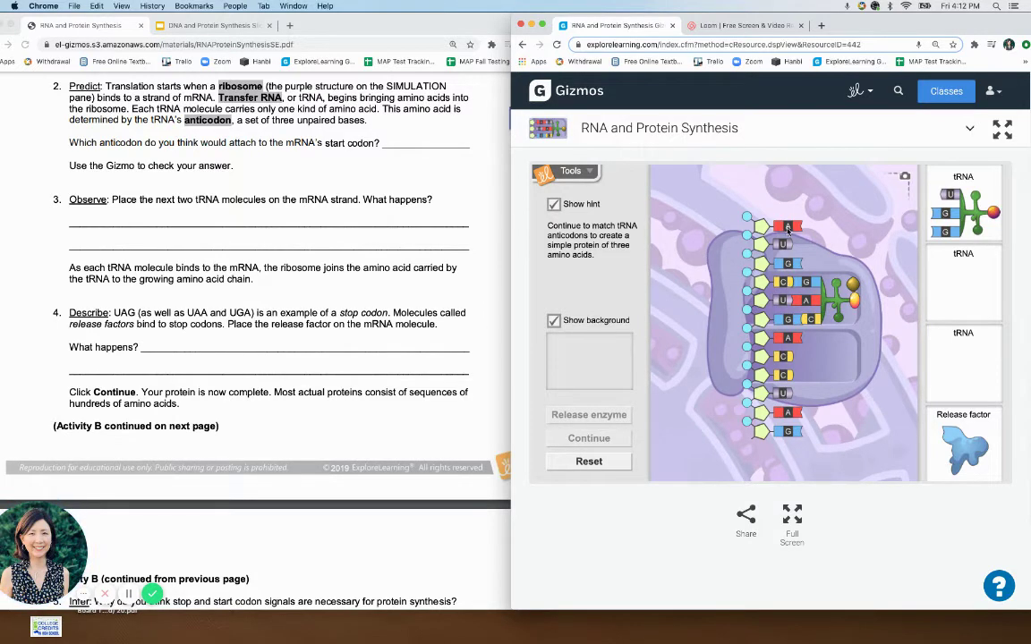
scroll(791, 384, "down", 1)
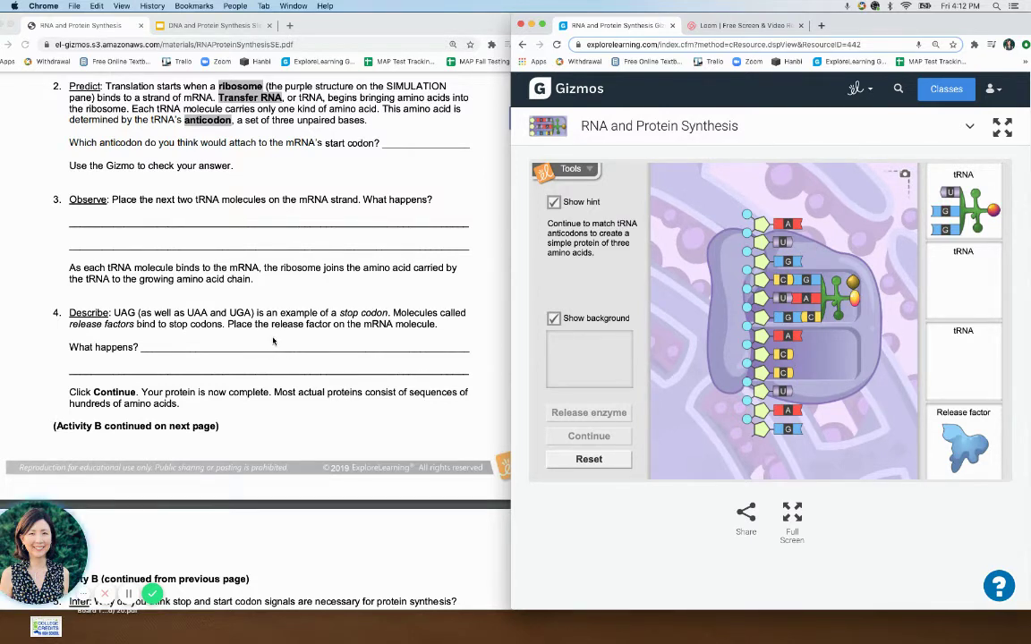
scroll(274, 343, "down", 1)
scroll(274, 341, "down", 2)
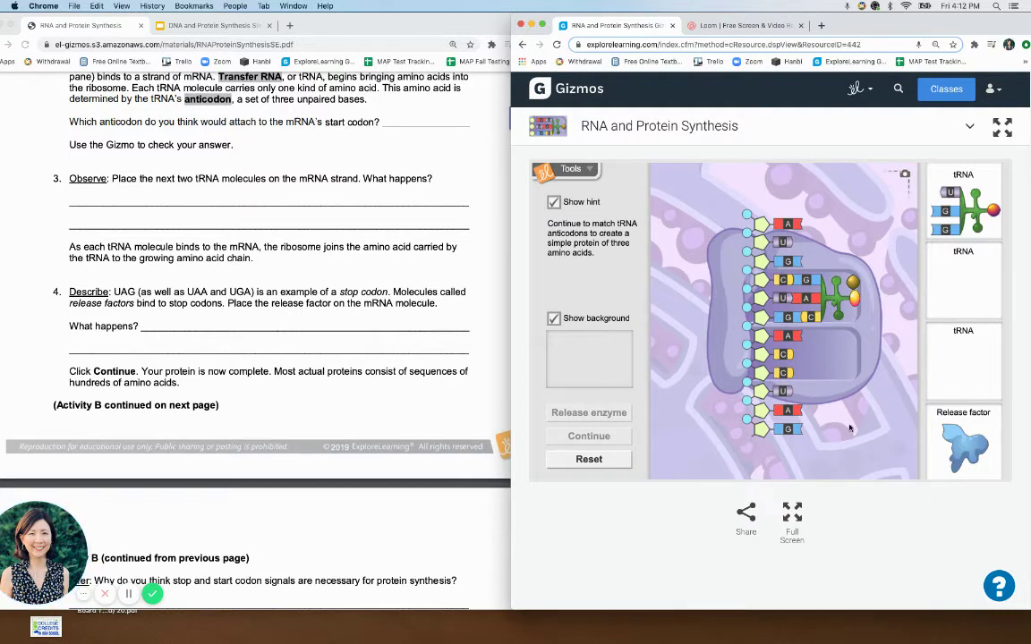
left_click_drag(963, 444, 781, 337)
left_click_drag(945, 231, 828, 365)
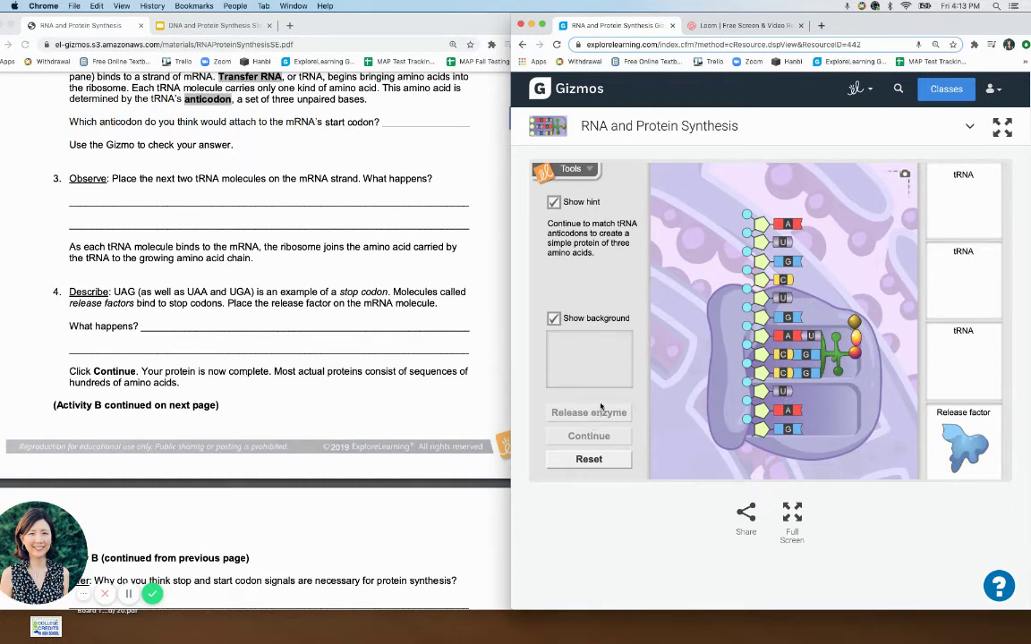
Place the release factor on the UAG stop codon and continue the simulation past the completed protein.
left_click_drag(963, 445, 821, 403)
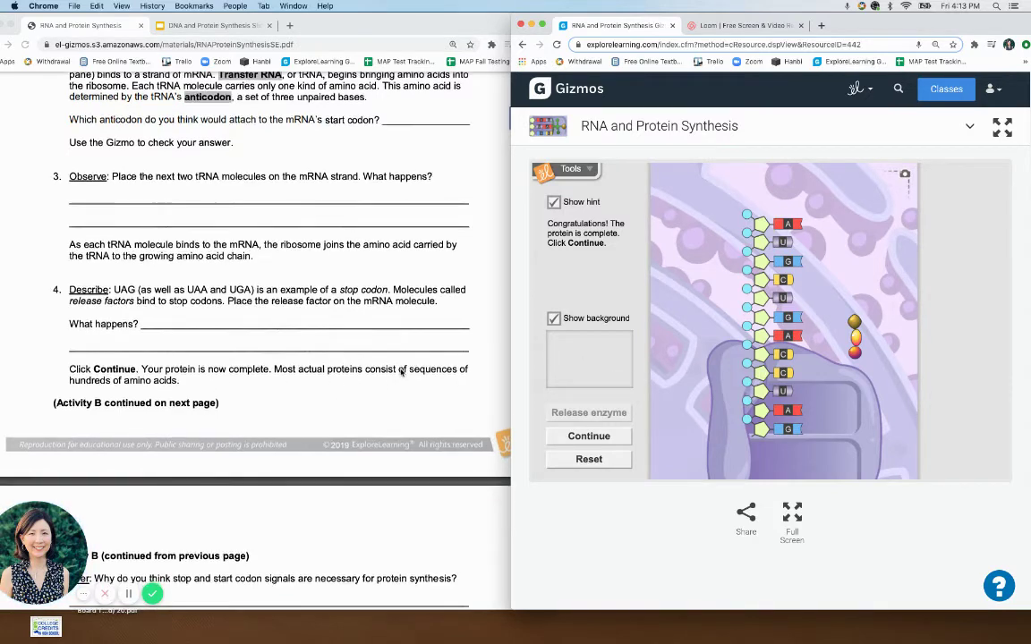
scroll(411, 375, "down", 1)
scroll(412, 375, "down", 10)
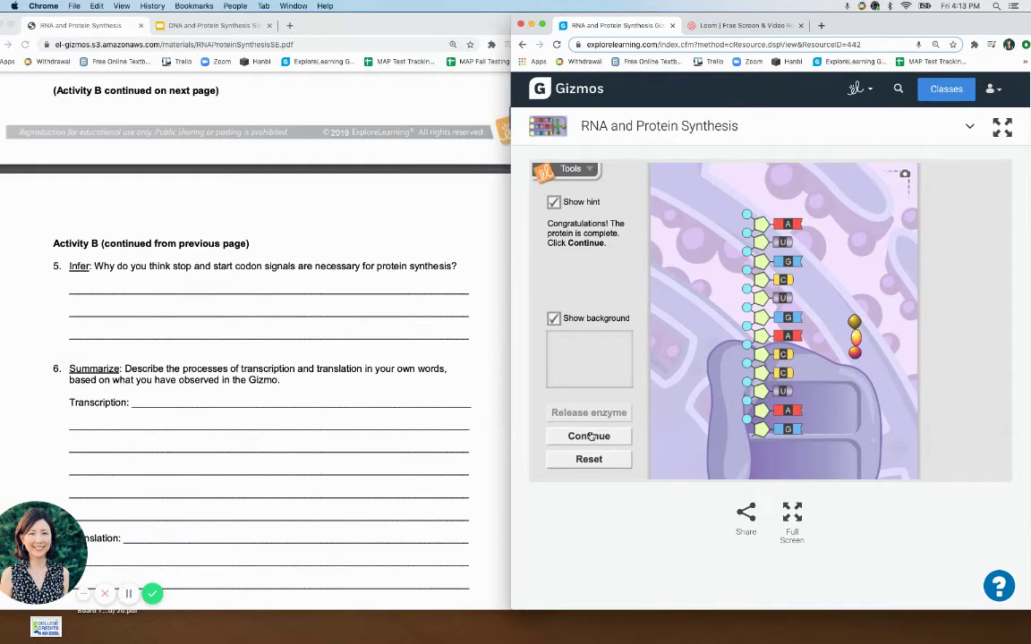
left_click(589, 436)
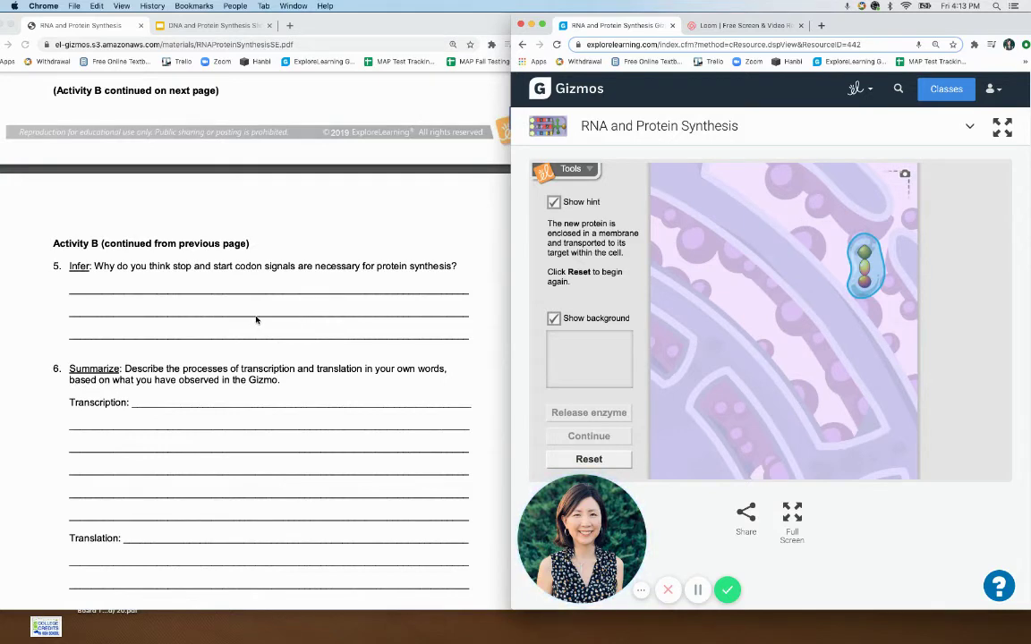
Read Activity B questions 5 and 6, and open the slideshow's "Label the diagram with the correct process" slide on transcription and translation.
scroll(256, 320, "down", 5)
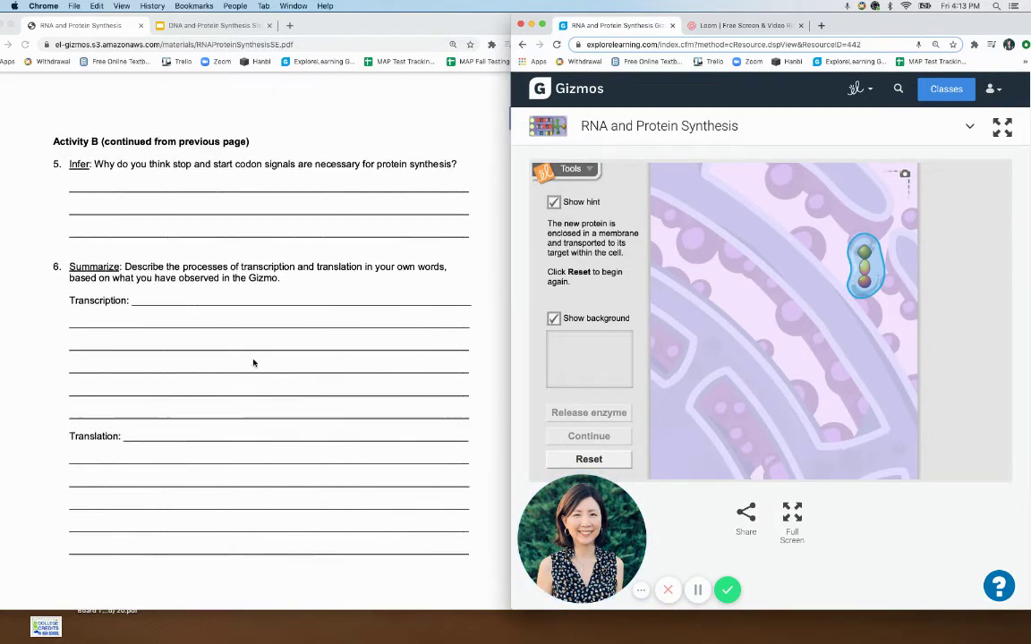
scroll(268, 308, "down", 1)
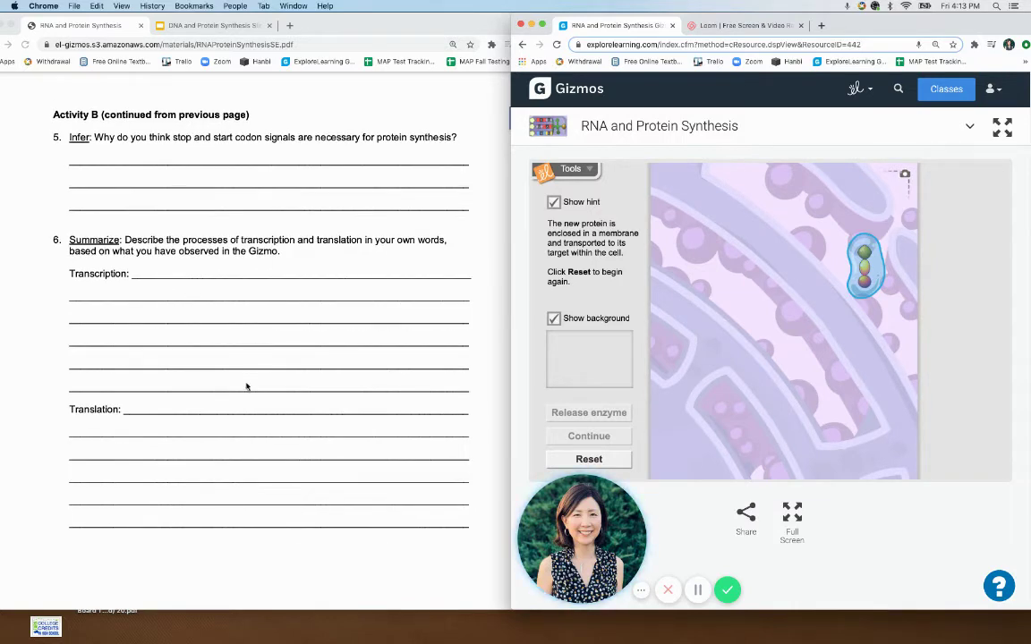
scroll(246, 393, "down", 1)
scroll(248, 392, "down", 3)
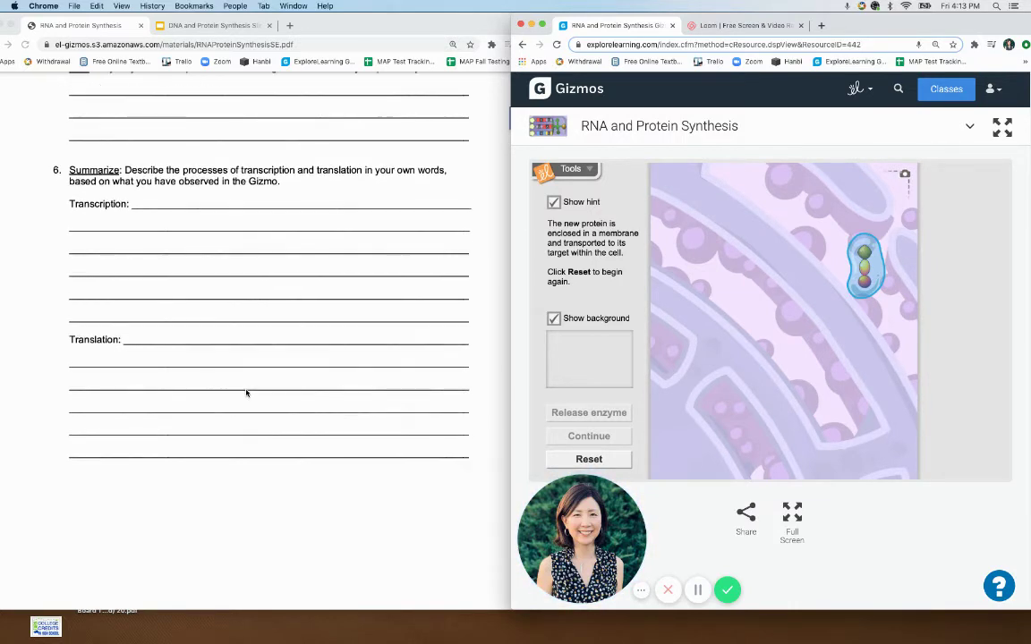
left_click(214, 26)
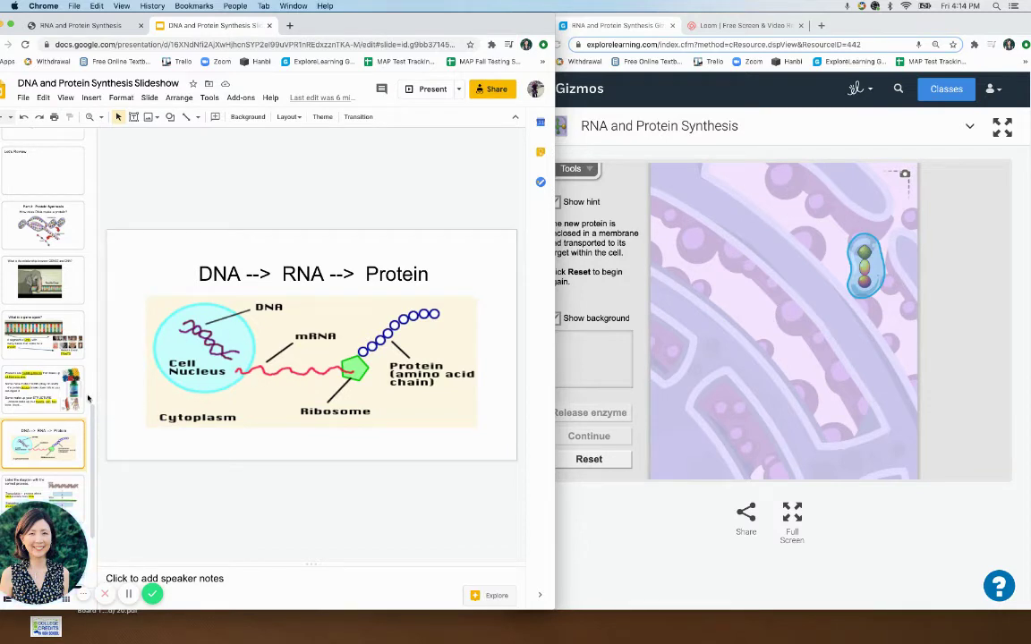
left_click(42, 483)
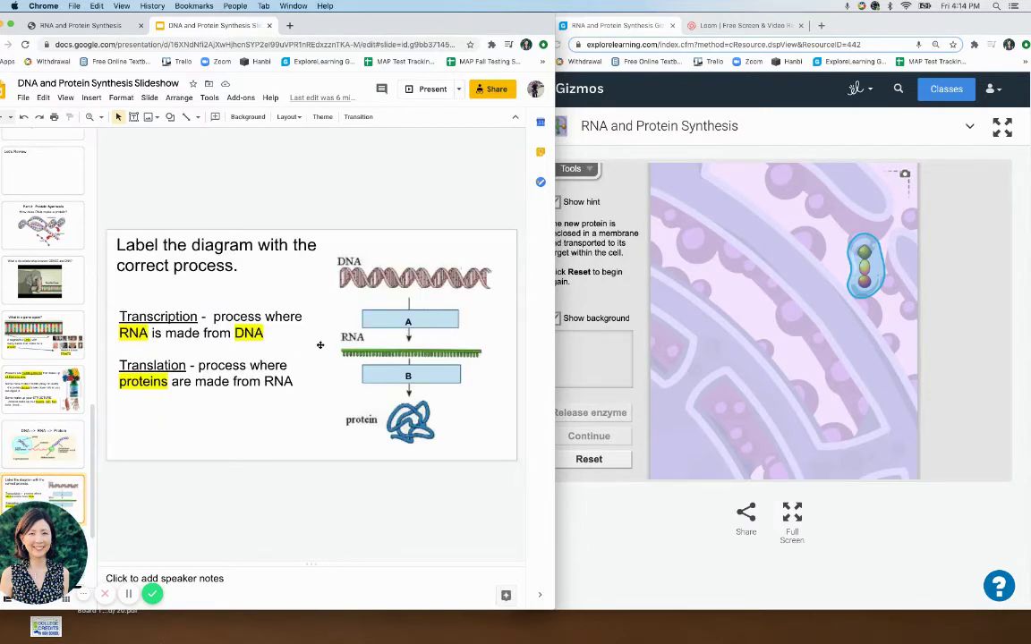